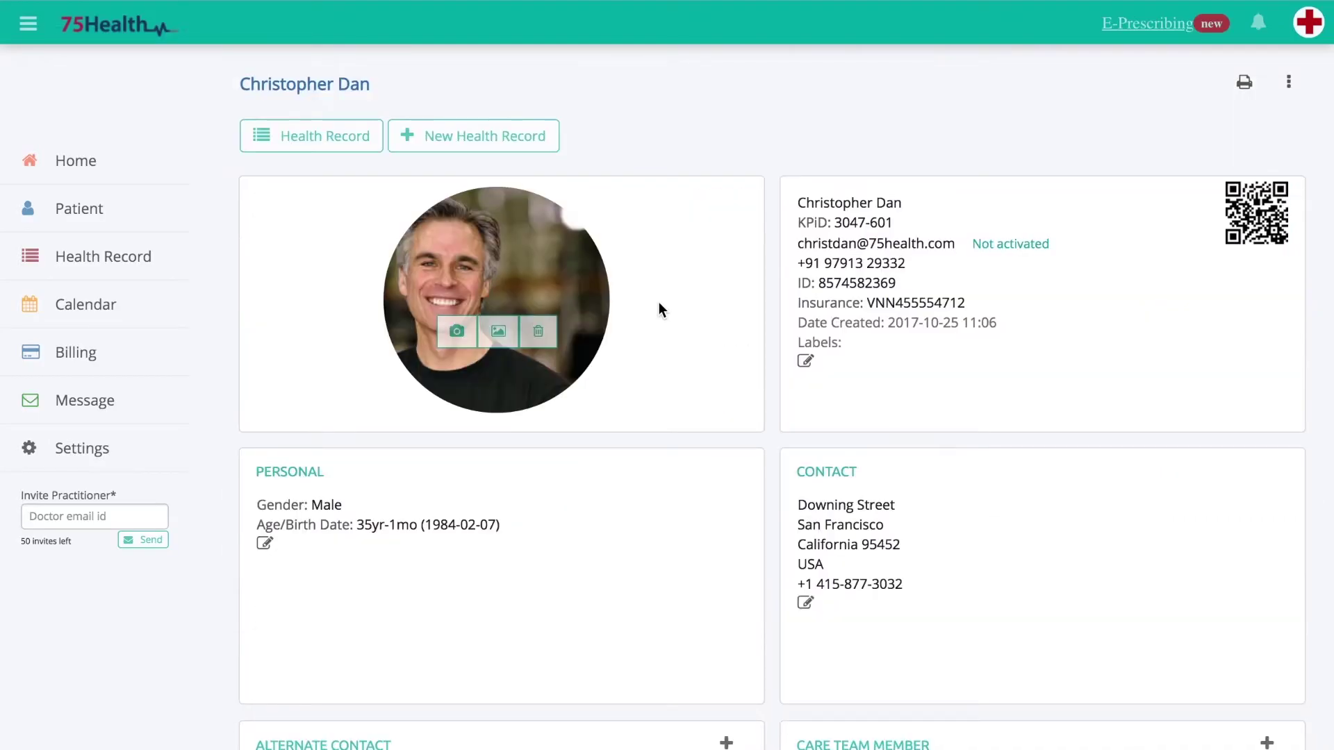
Start a new health record and begin a problem entry, searching "Chronic" and choosing "Hypertensive chronic kidney disease w stg 1-4/unsp chr kdny".
{"action": "left_click", "coordinate": [499, 136]}
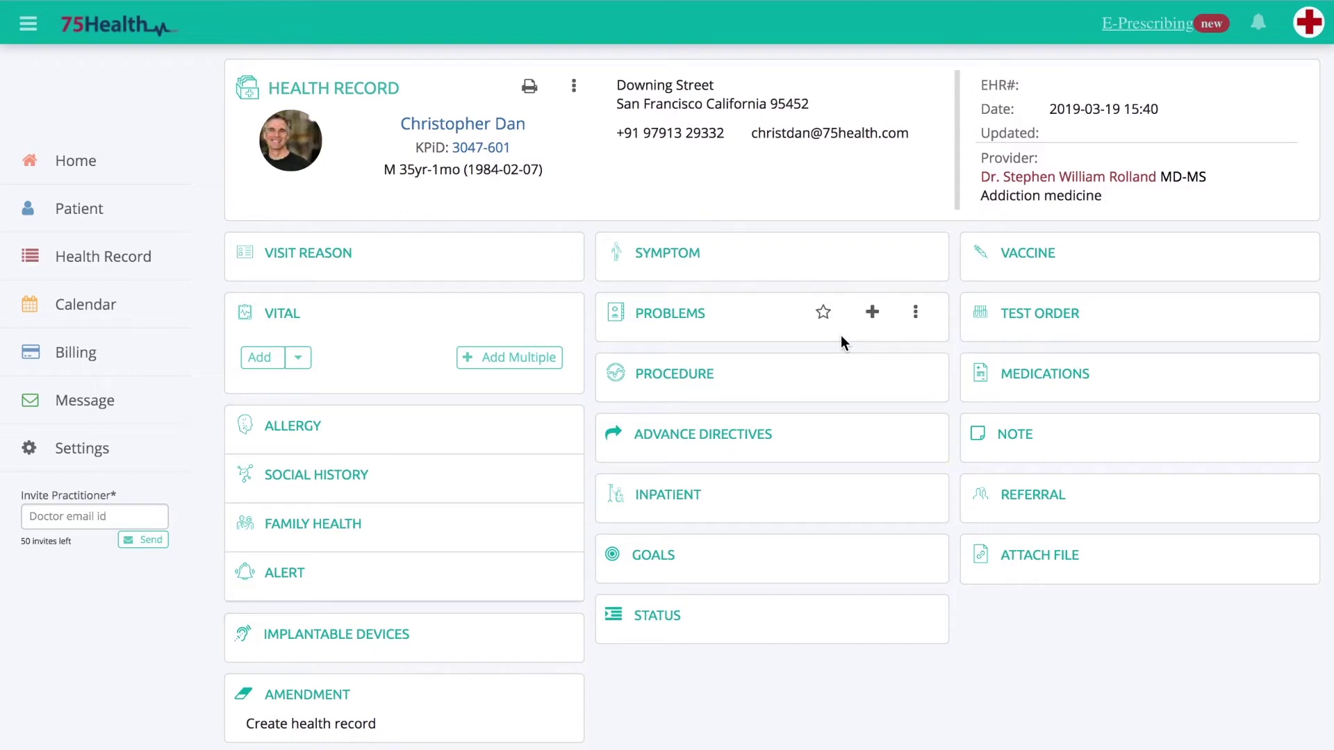
{"action": "left_click", "coordinate": [873, 314]}
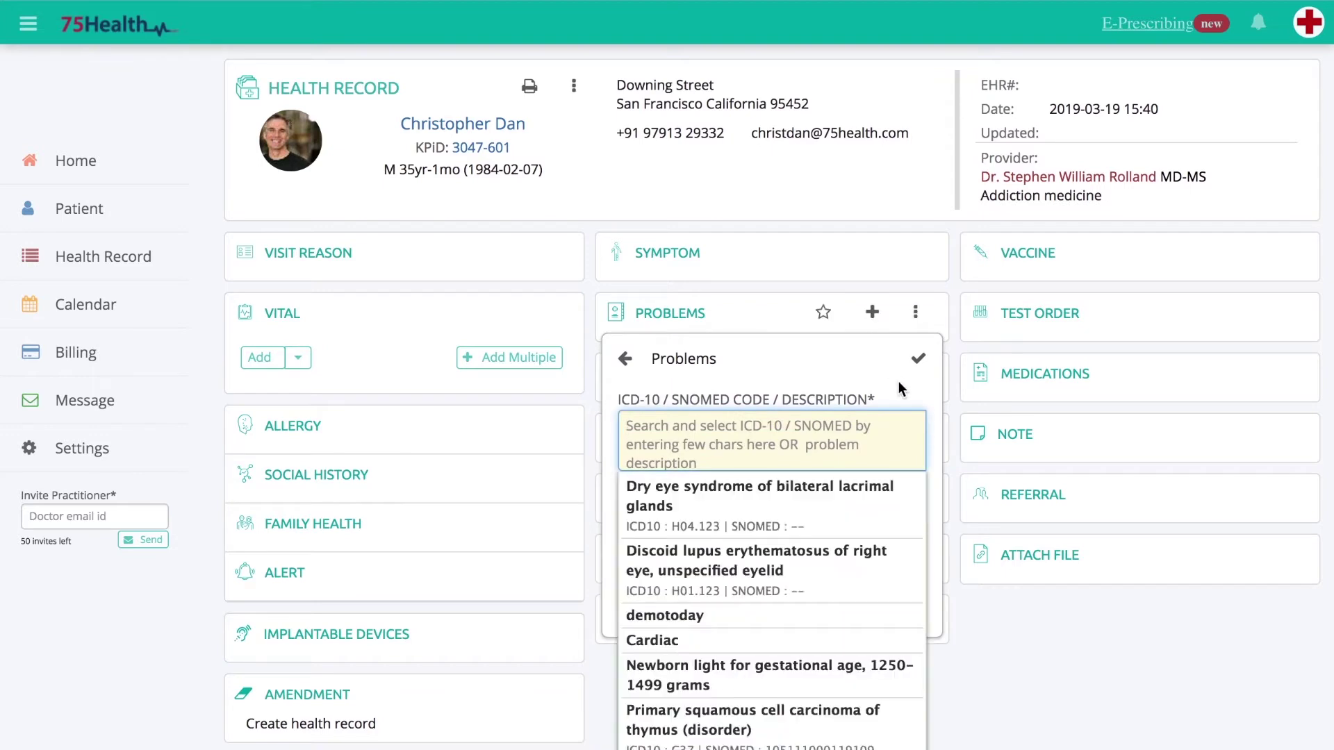
{"action": "scroll", "coordinate": [899, 380], "scroll_direction": "down", "scroll_amount": 1}
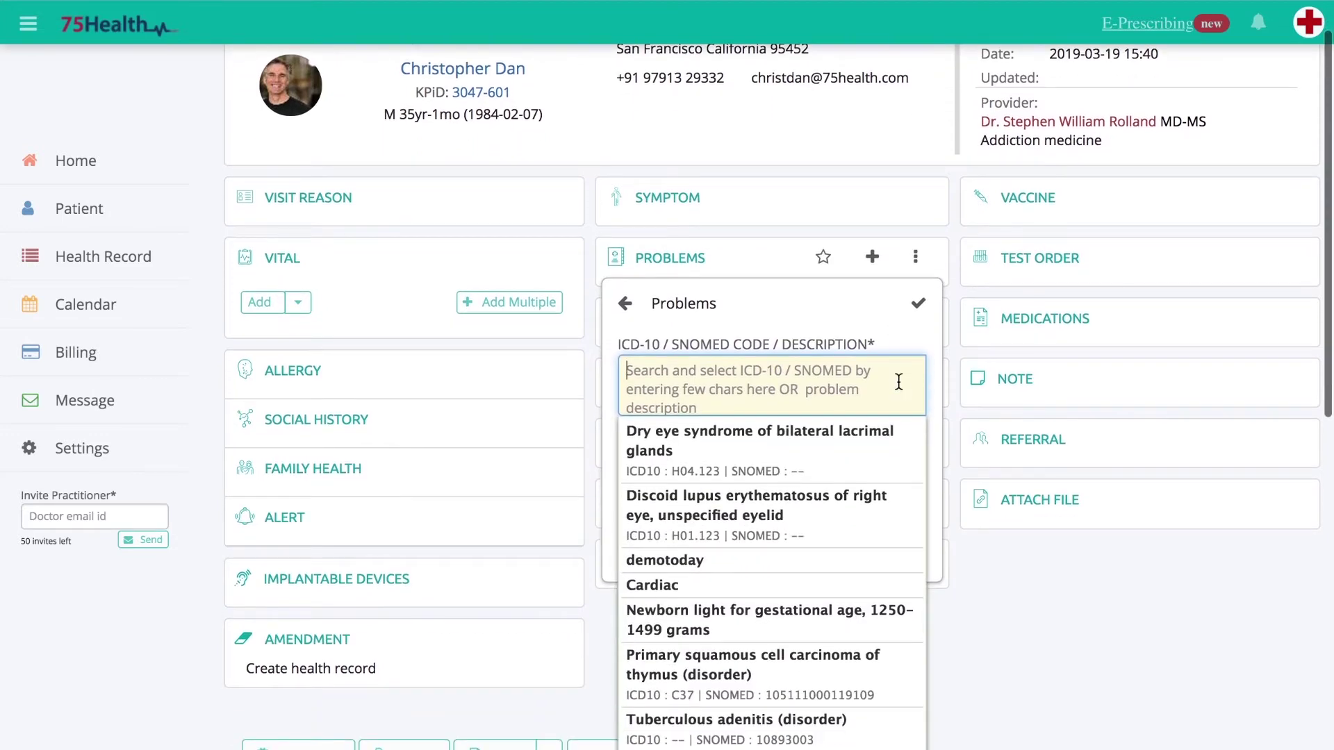
{"action": "scroll", "coordinate": [898, 381], "scroll_direction": "down", "scroll_amount": 1}
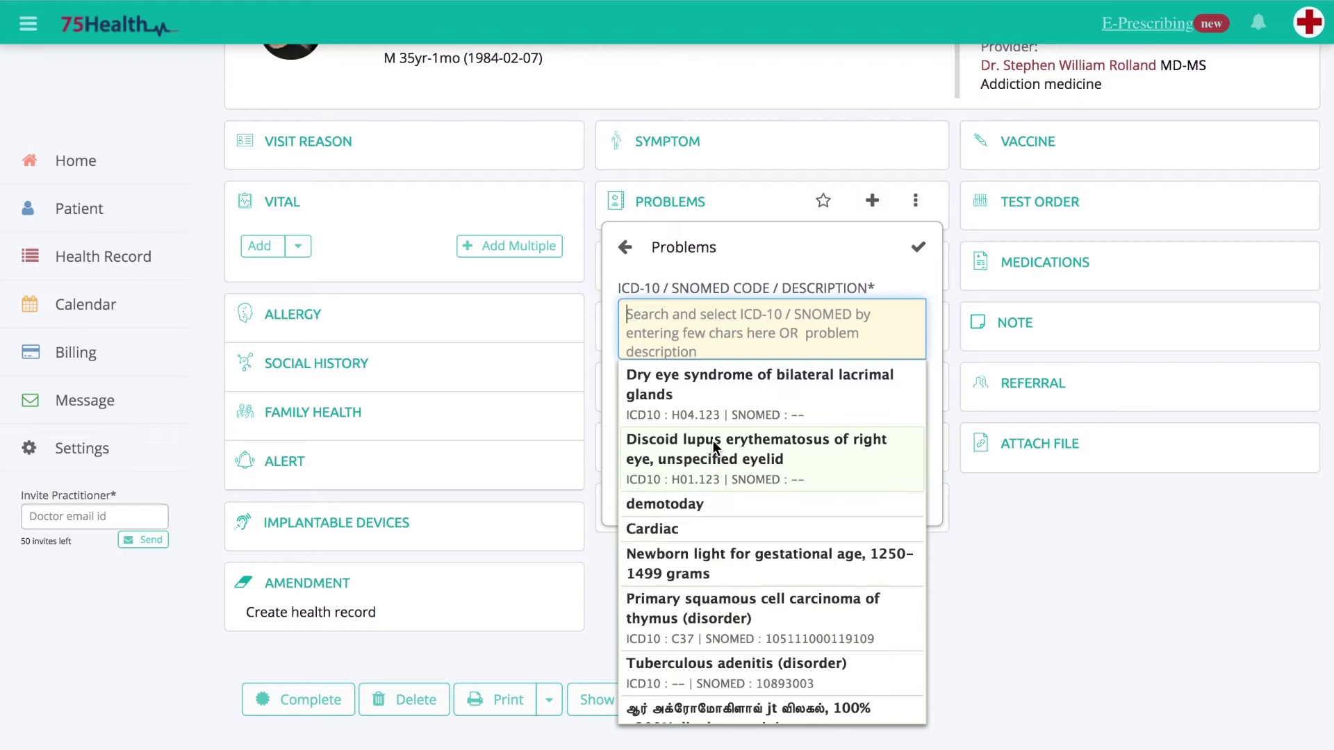
{"action": "type", "text": "Chr"}
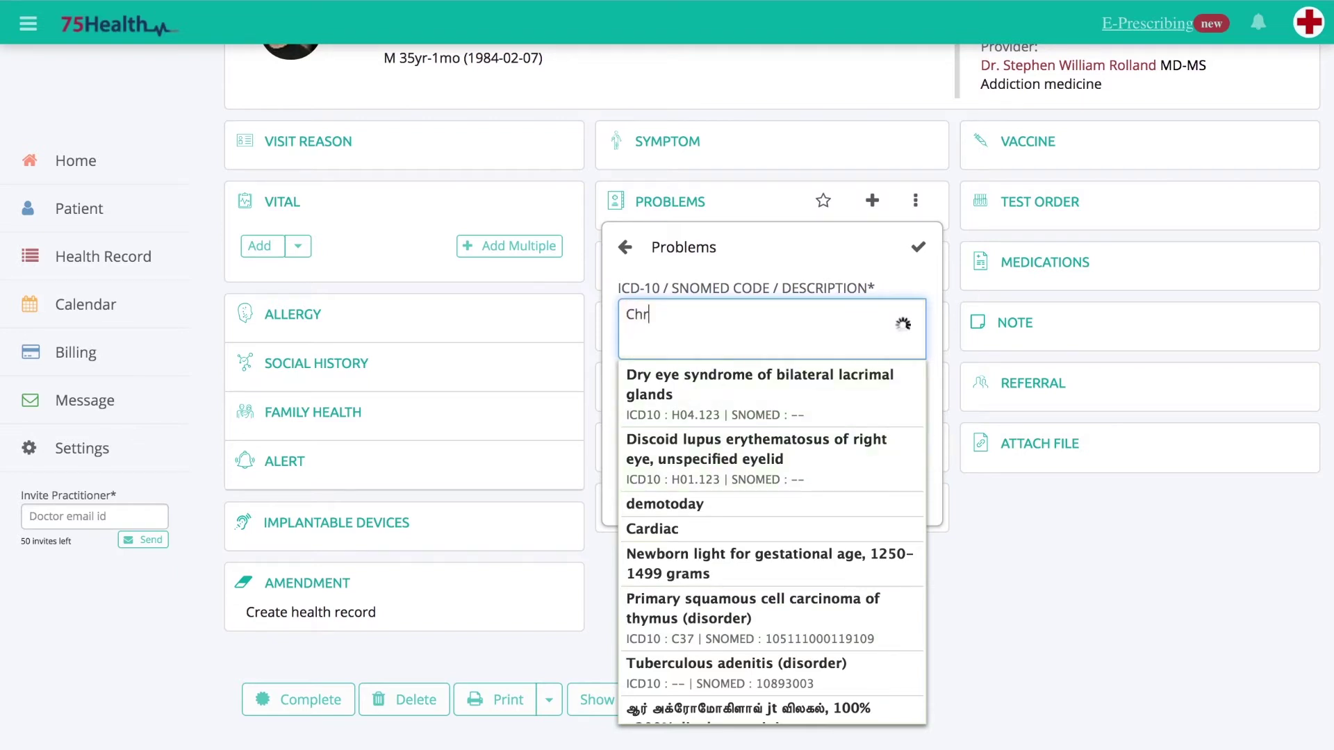
{"action": "type", "text": "onic"}
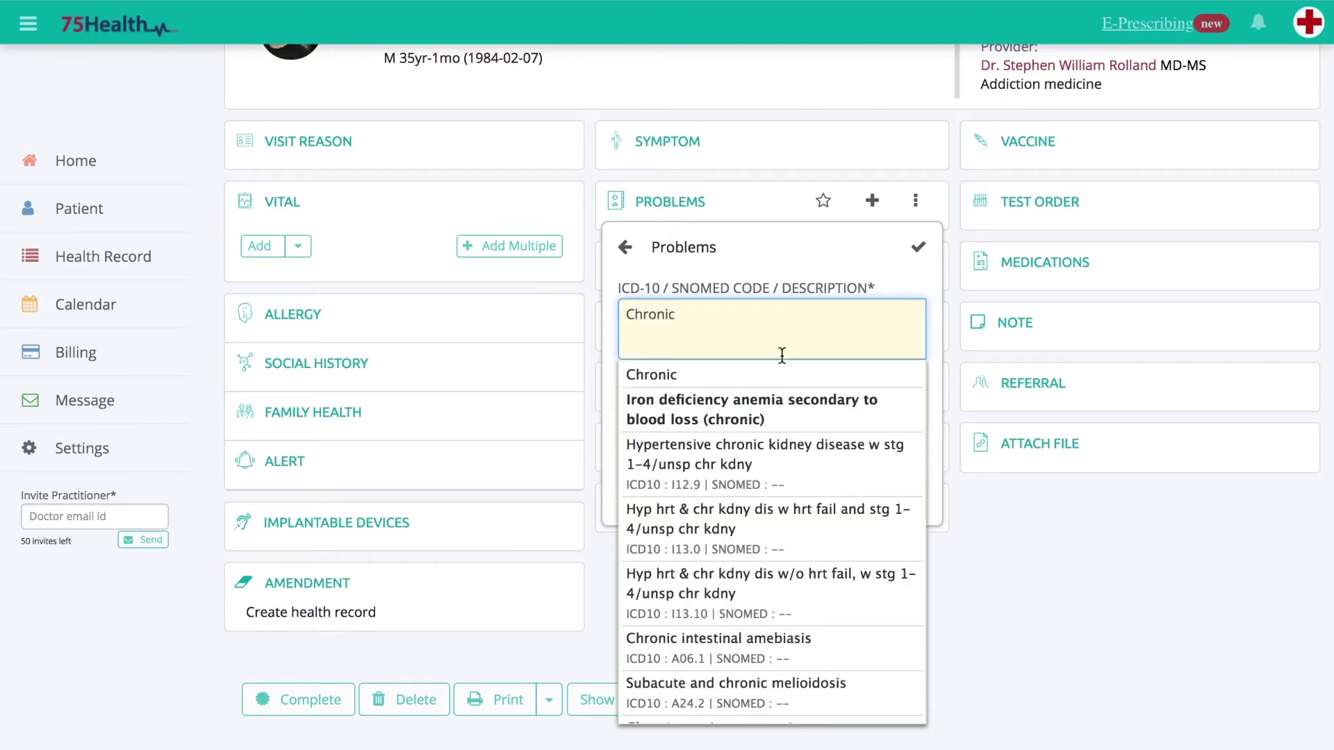
{"action": "left_click", "coordinate": [720, 464]}
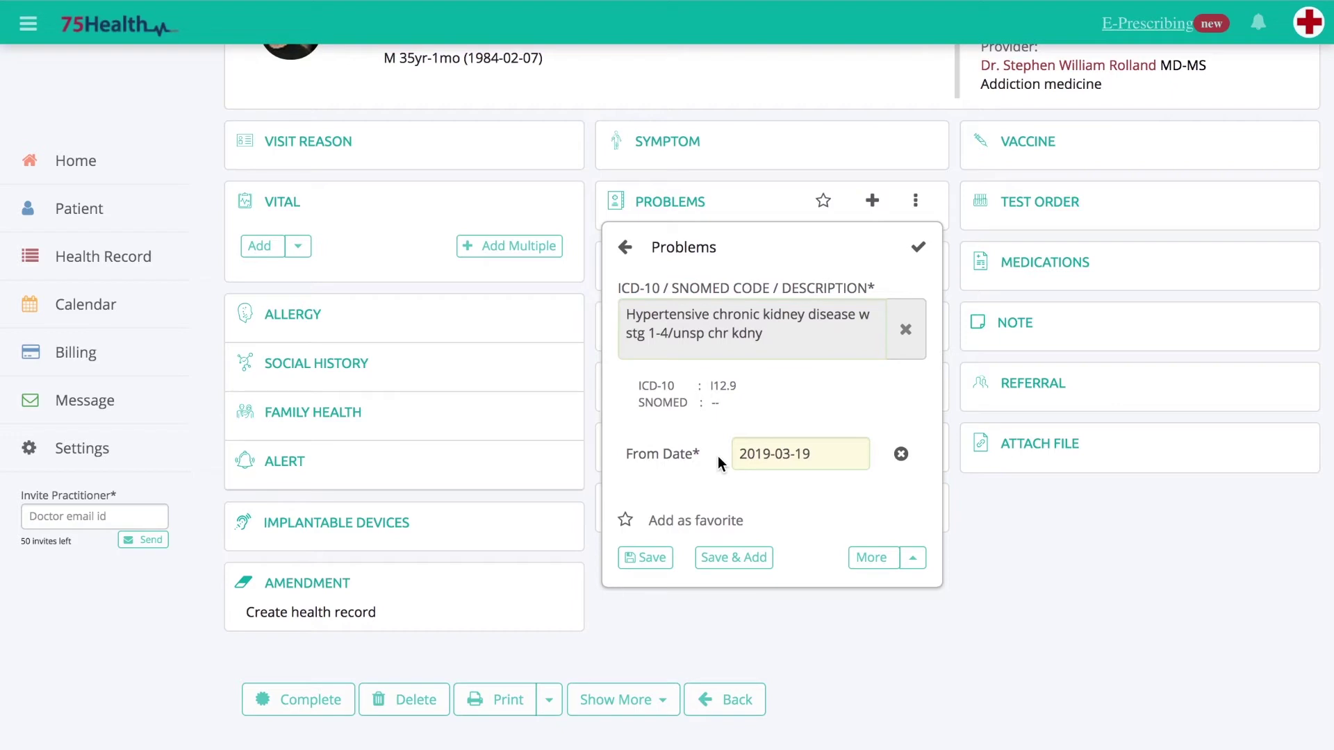
Set the problem's from date to 2019-03-12 and add a Notes field containing "Kidney disease".
{"action": "left_click", "coordinate": [747, 454]}
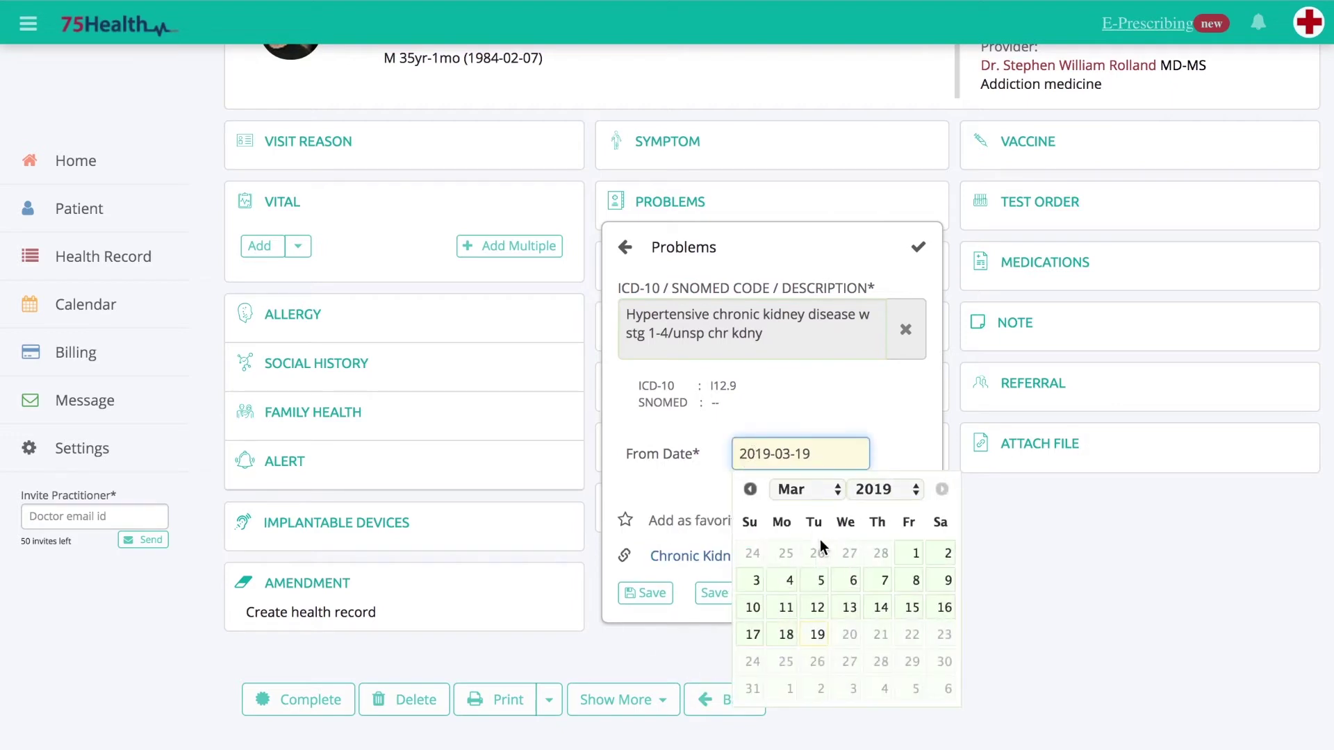
{"action": "left_click", "coordinate": [819, 608]}
{"action": "scroll", "coordinate": [768, 511], "scroll_direction": "down", "scroll_amount": 1}
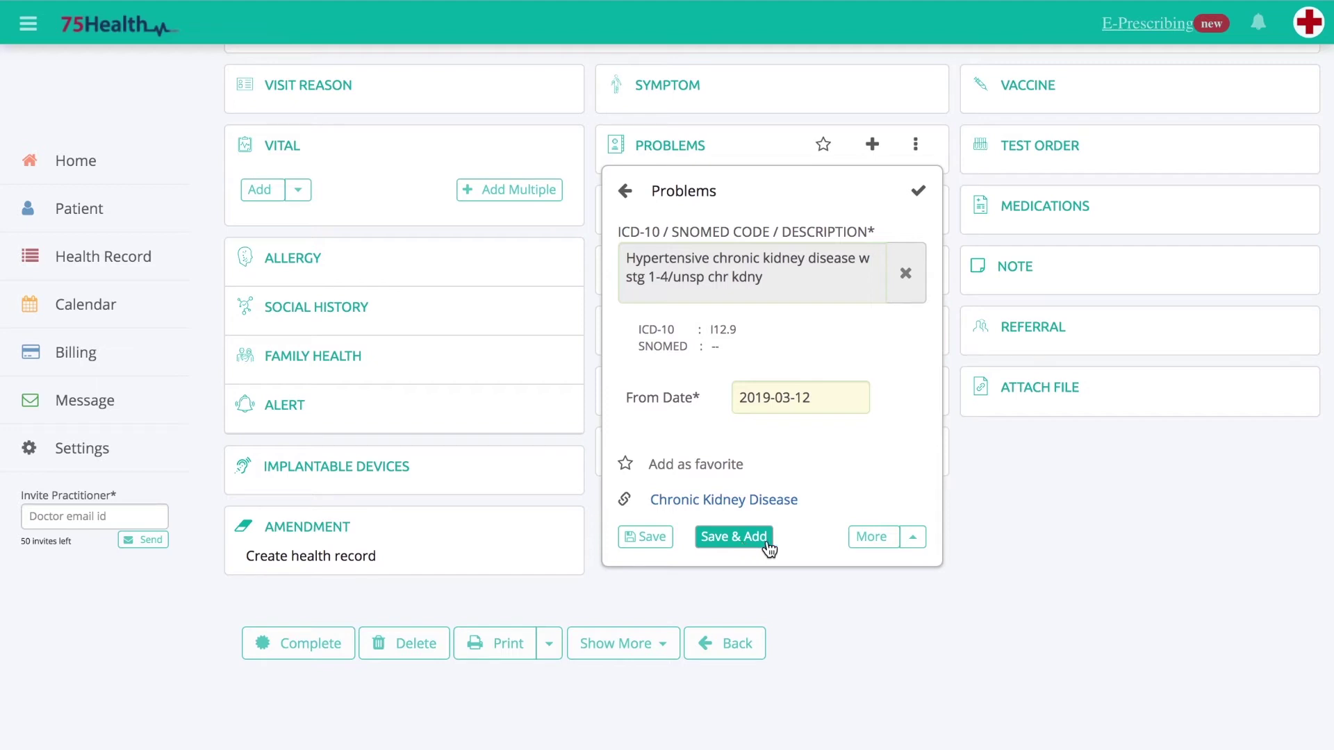
{"action": "left_click", "coordinate": [914, 545]}
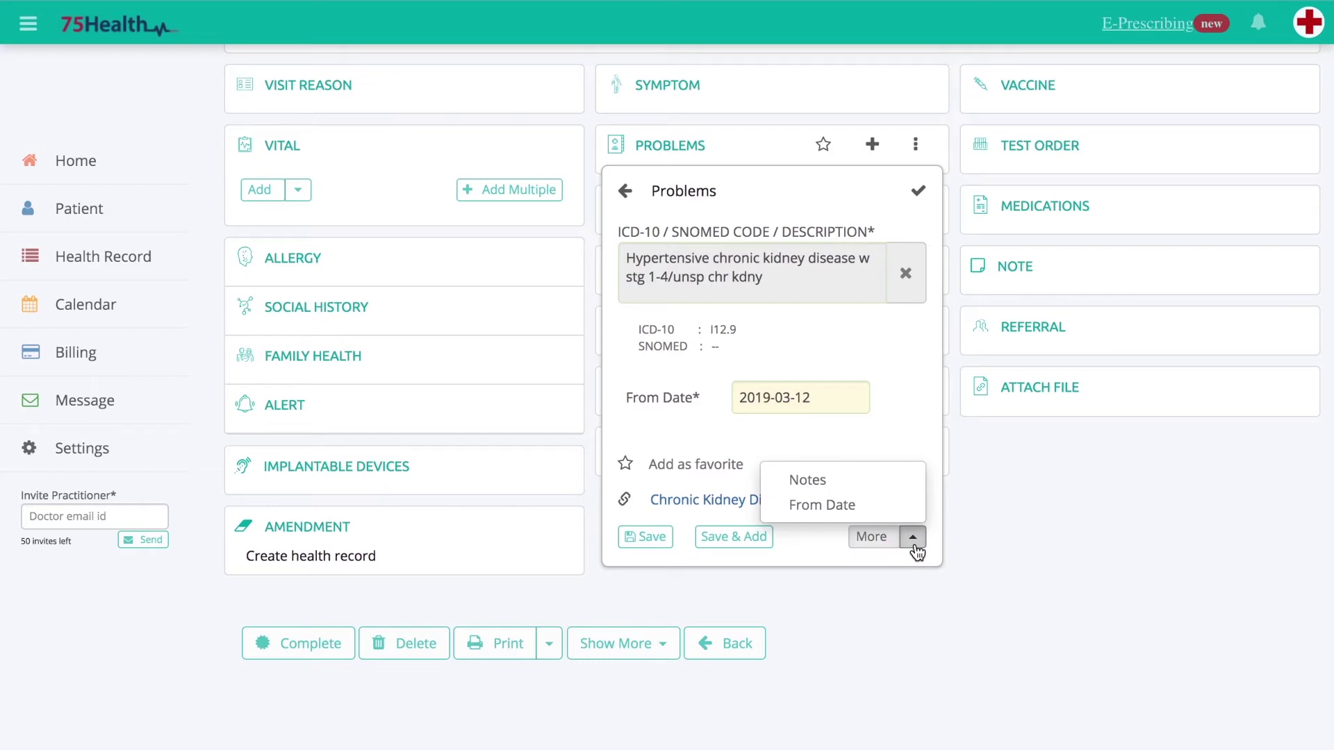
{"action": "left_click", "coordinate": [830, 484]}
{"action": "type", "text": "K"}
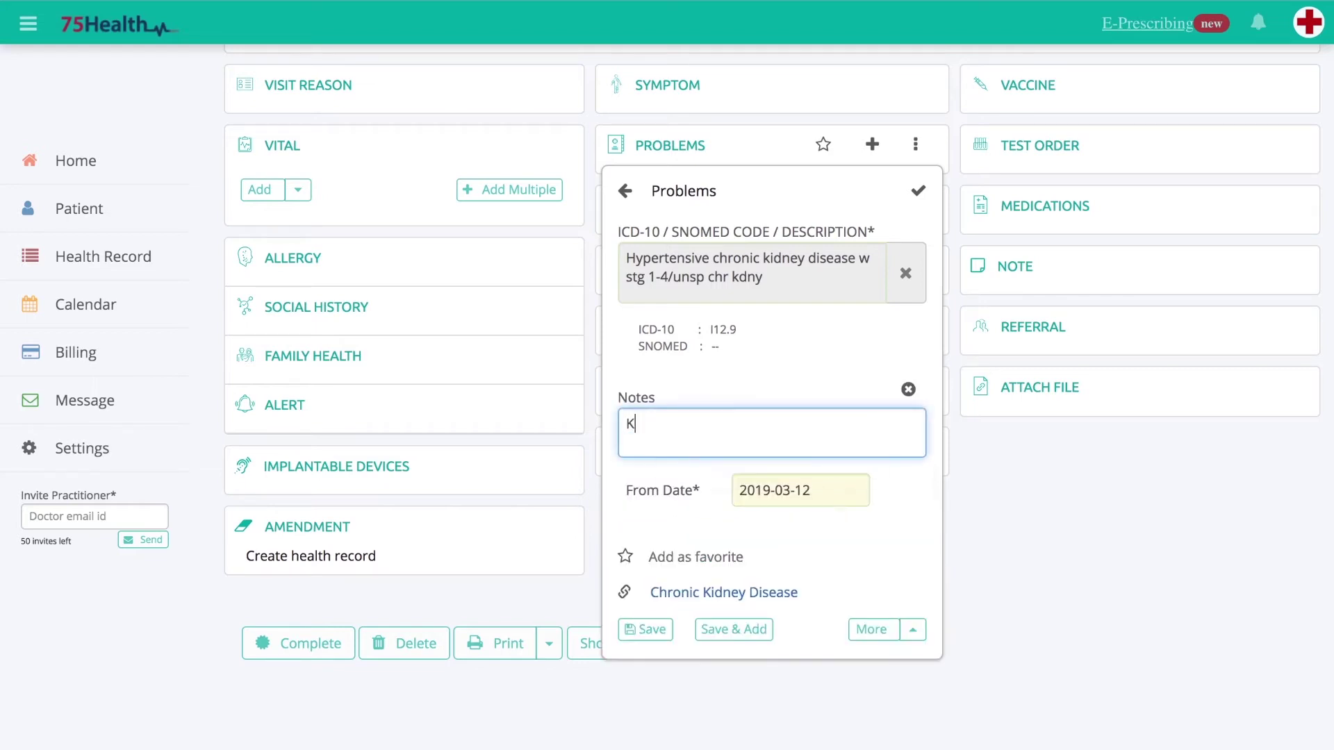
{"action": "type", "text": "idney disease"}
Mark the problem as a favorite and label it with FREQUENT and a newly created label VIRAL.
{"action": "left_click", "coordinate": [672, 560]}
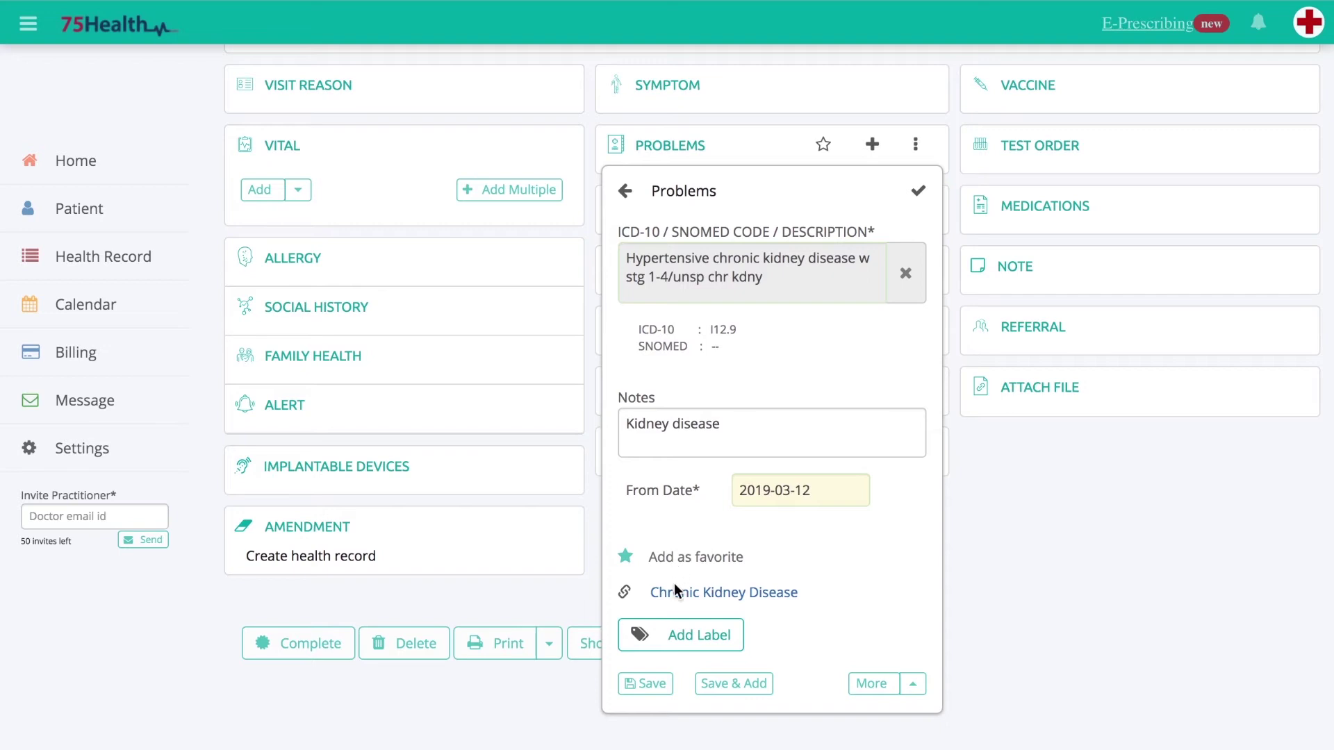
{"action": "left_click", "coordinate": [677, 635]}
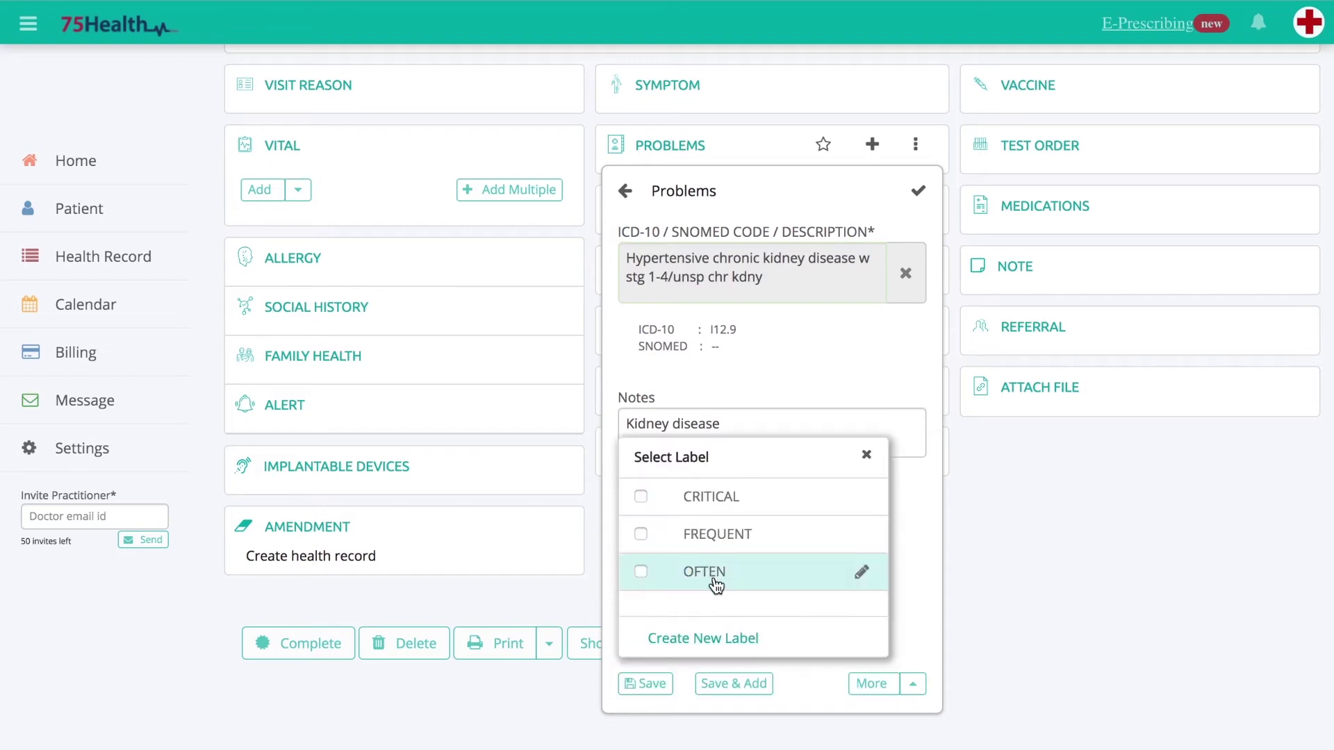
{"action": "left_click", "coordinate": [640, 535]}
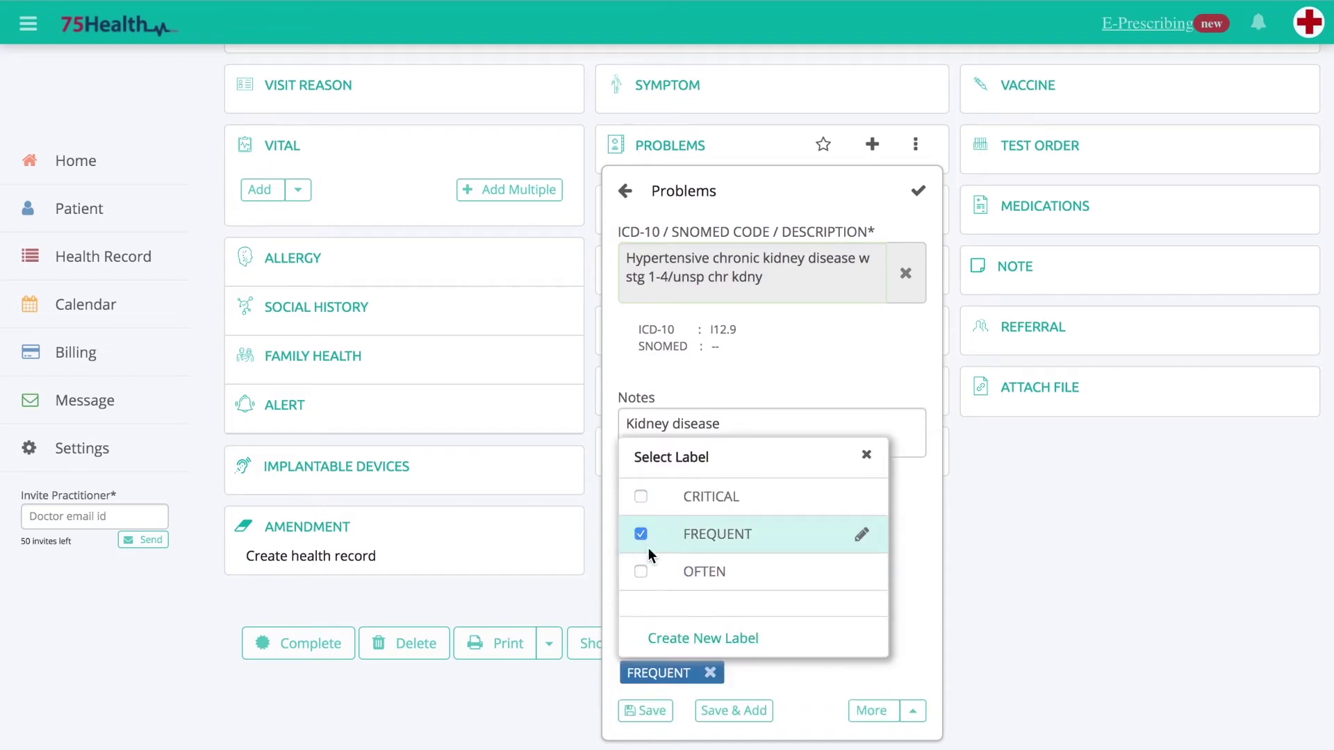
{"action": "left_click", "coordinate": [677, 638]}
{"action": "type", "text": "VIRAL"}
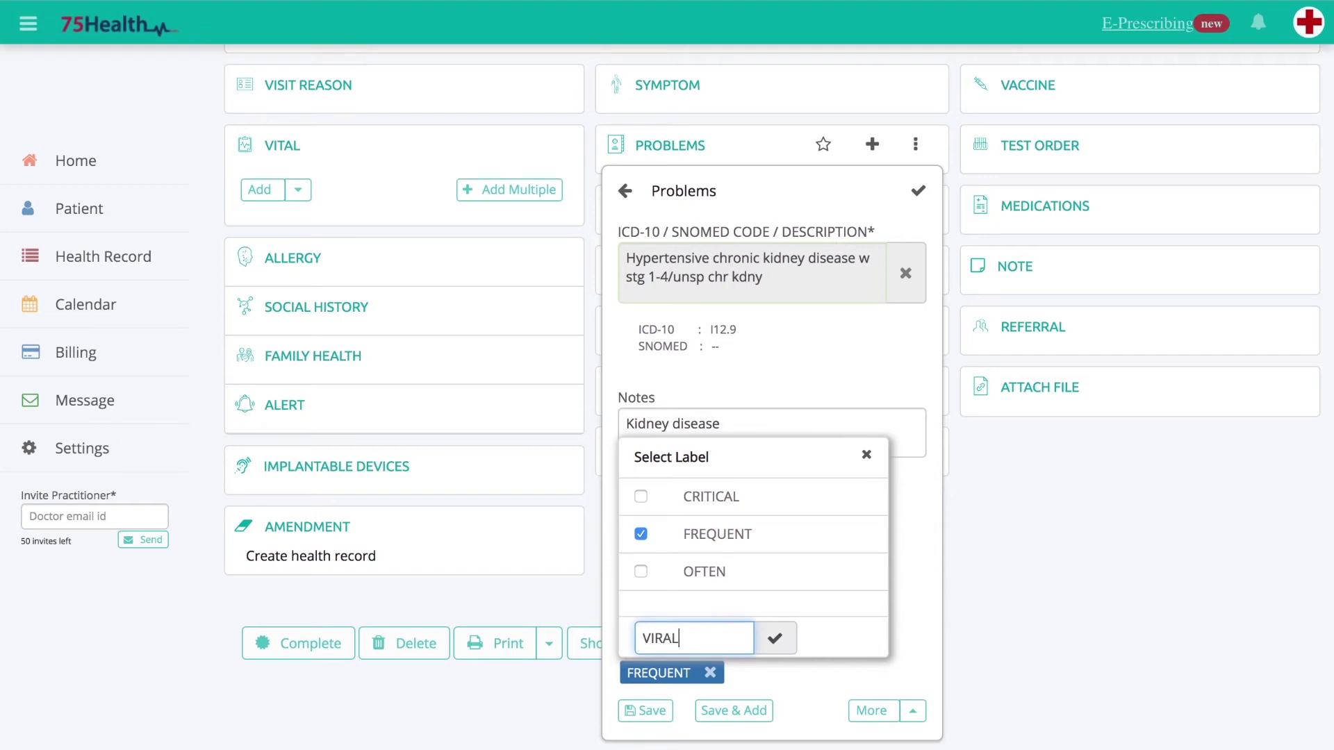
{"action": "left_click", "coordinate": [775, 638]}
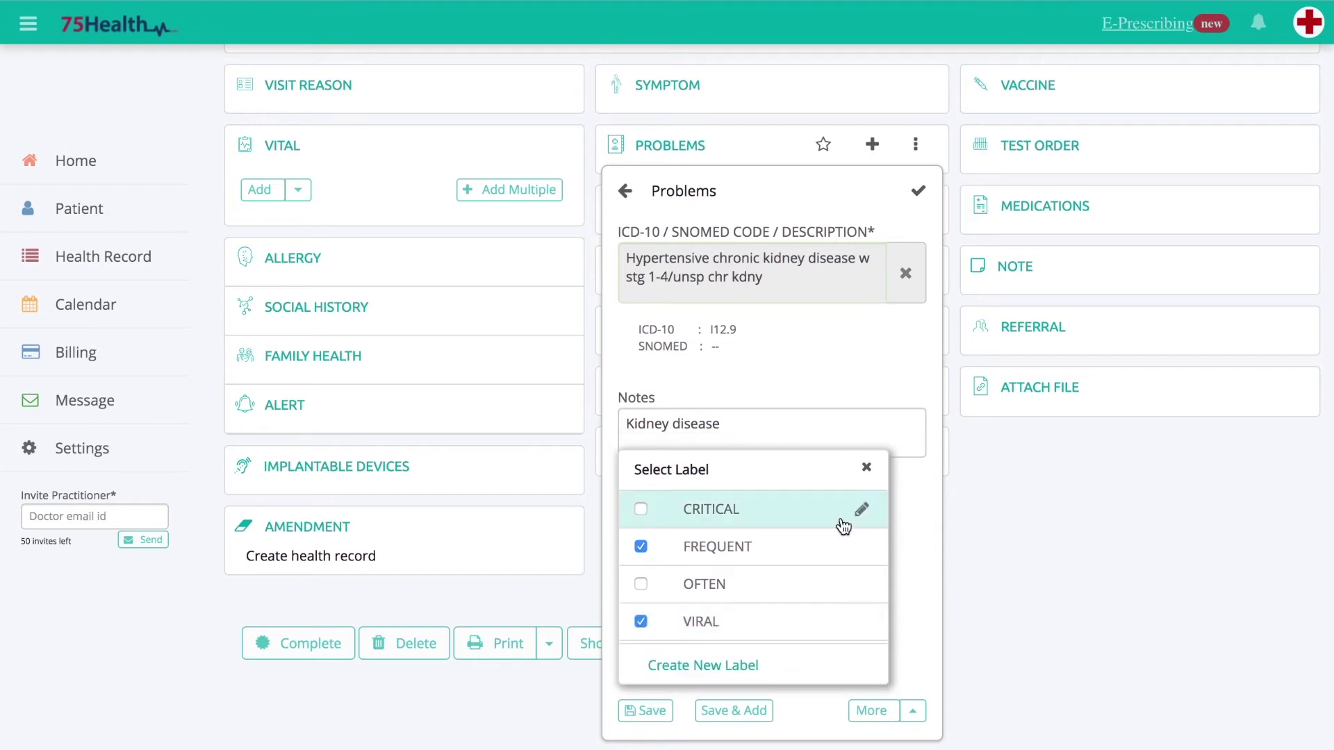
{"action": "left_click", "coordinate": [867, 467]}
Read the linked Chronic Kidney Disease reference page, return to the health record and save the problem entry.
{"action": "scroll", "coordinate": [744, 530], "scroll_direction": "down", "scroll_amount": 1}
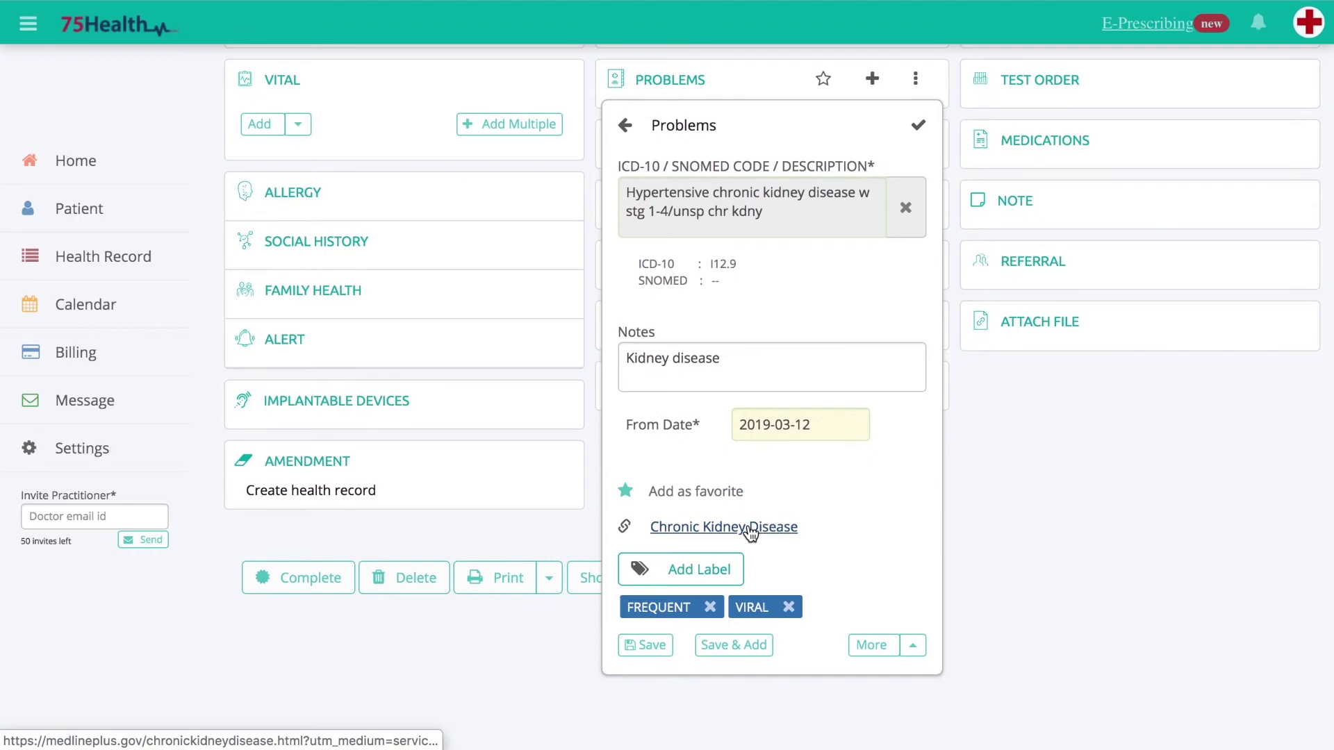
{"action": "left_click", "coordinate": [749, 530]}
{"action": "scroll", "coordinate": [781, 208], "scroll_direction": "down", "scroll_amount": 3}
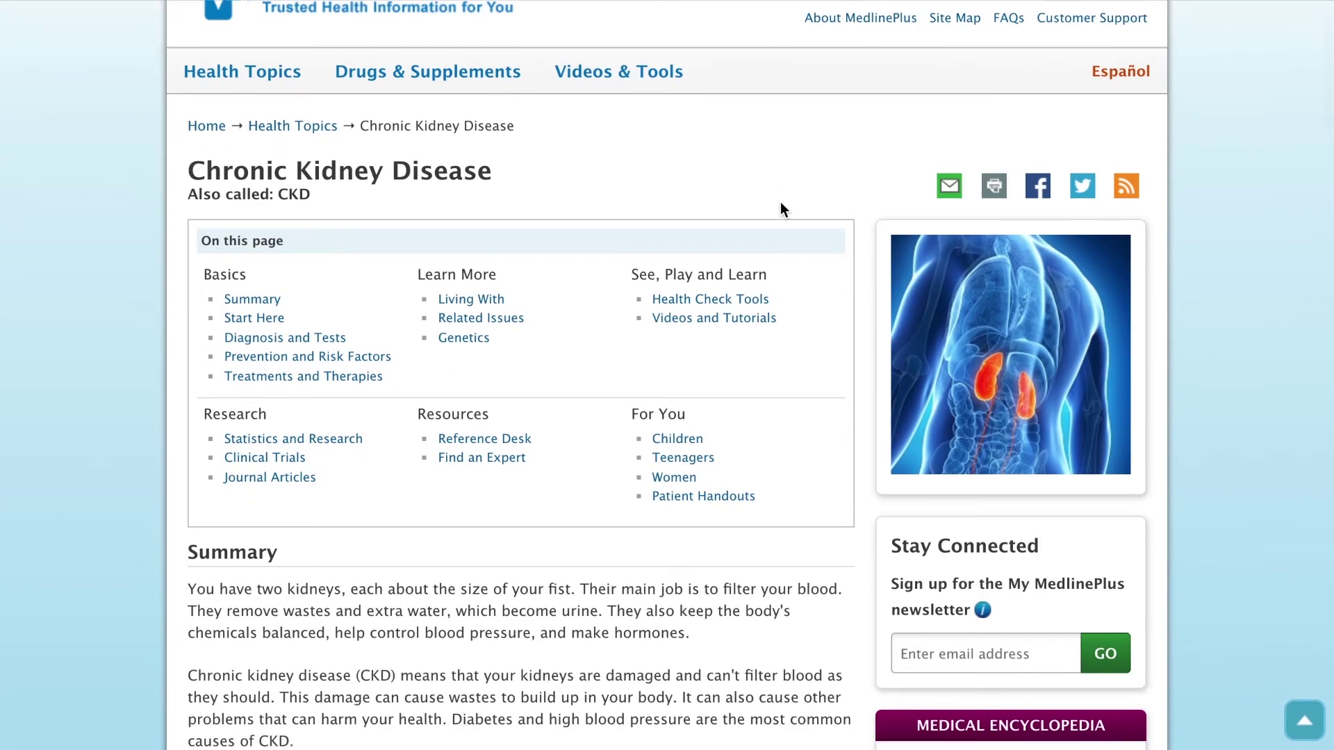
{"action": "scroll", "coordinate": [781, 209], "scroll_direction": "down", "scroll_amount": 7}
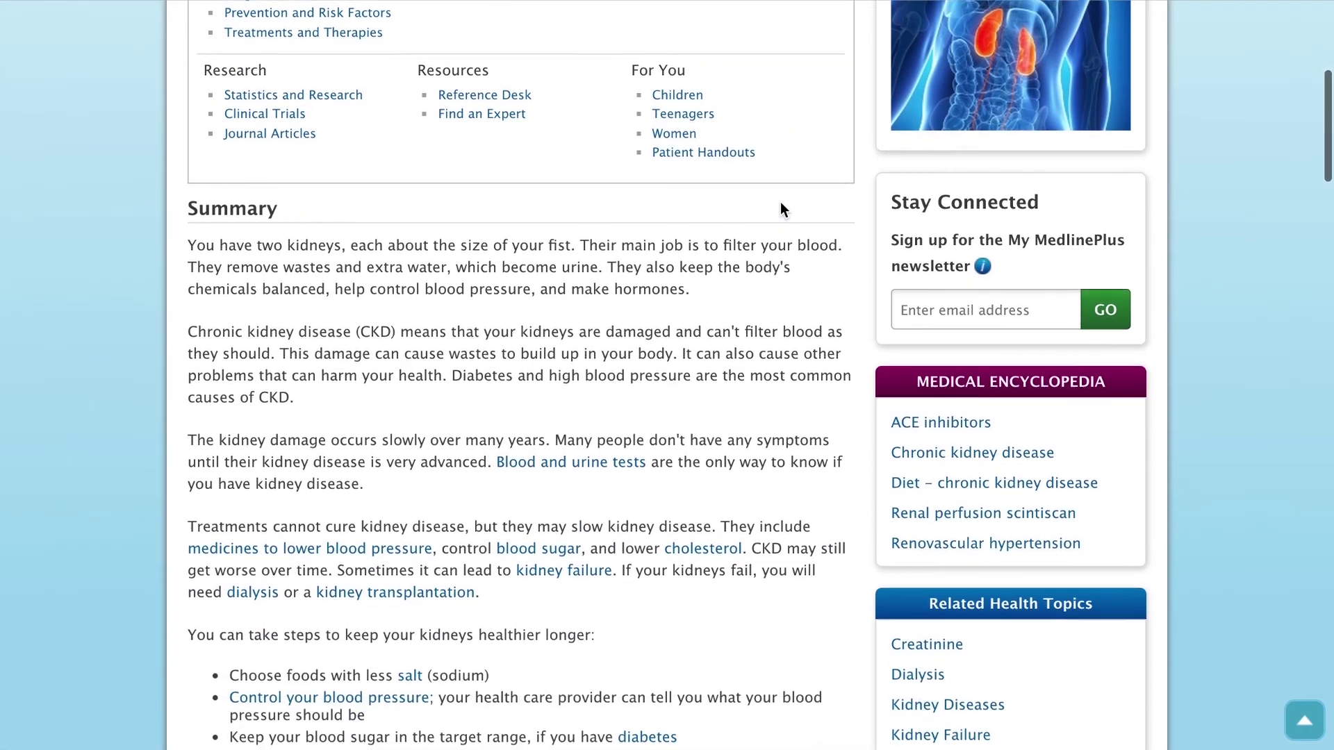
{"action": "scroll", "coordinate": [781, 208], "scroll_direction": "down", "scroll_amount": 1}
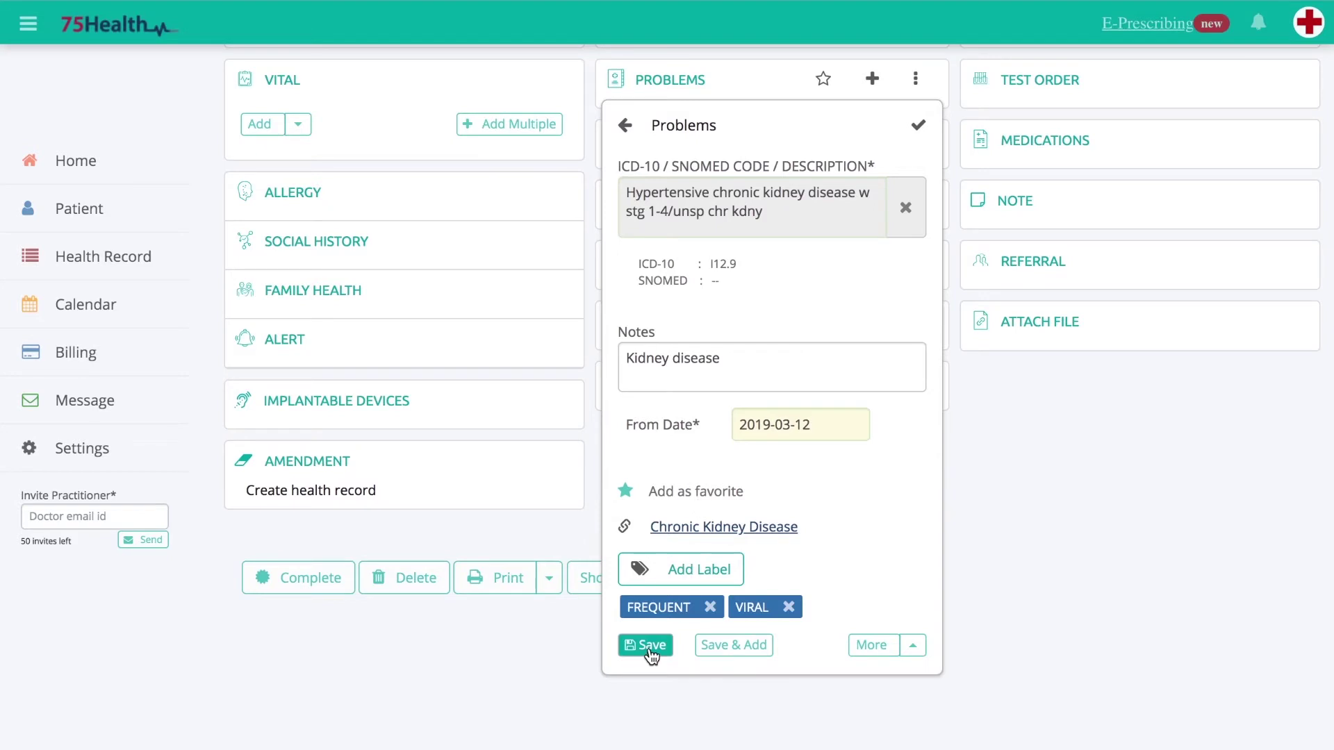
{"action": "left_click", "coordinate": [647, 643]}
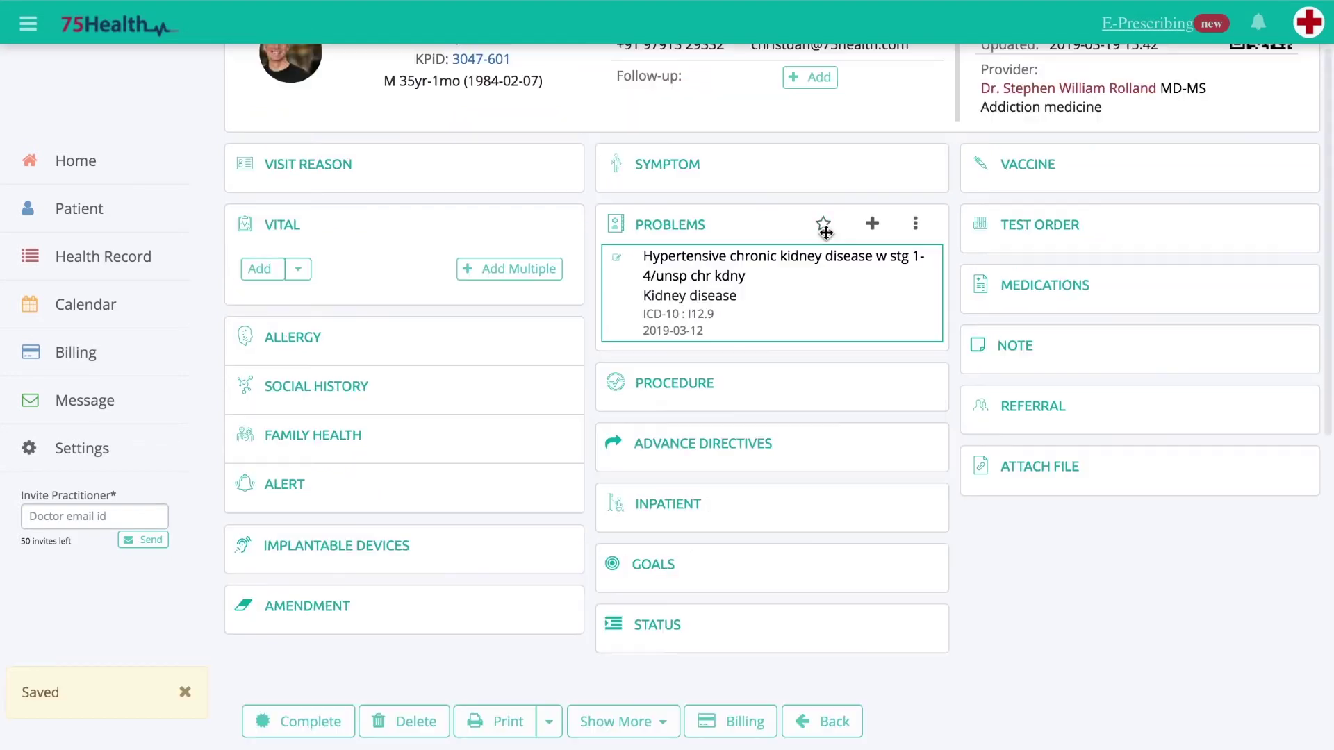
Filter the favorite problems by the VIRAL label, add the hypertensive chronic kidney disease favorite to the record, and close the favorite and past problem lists.
{"action": "left_click", "coordinate": [825, 224]}
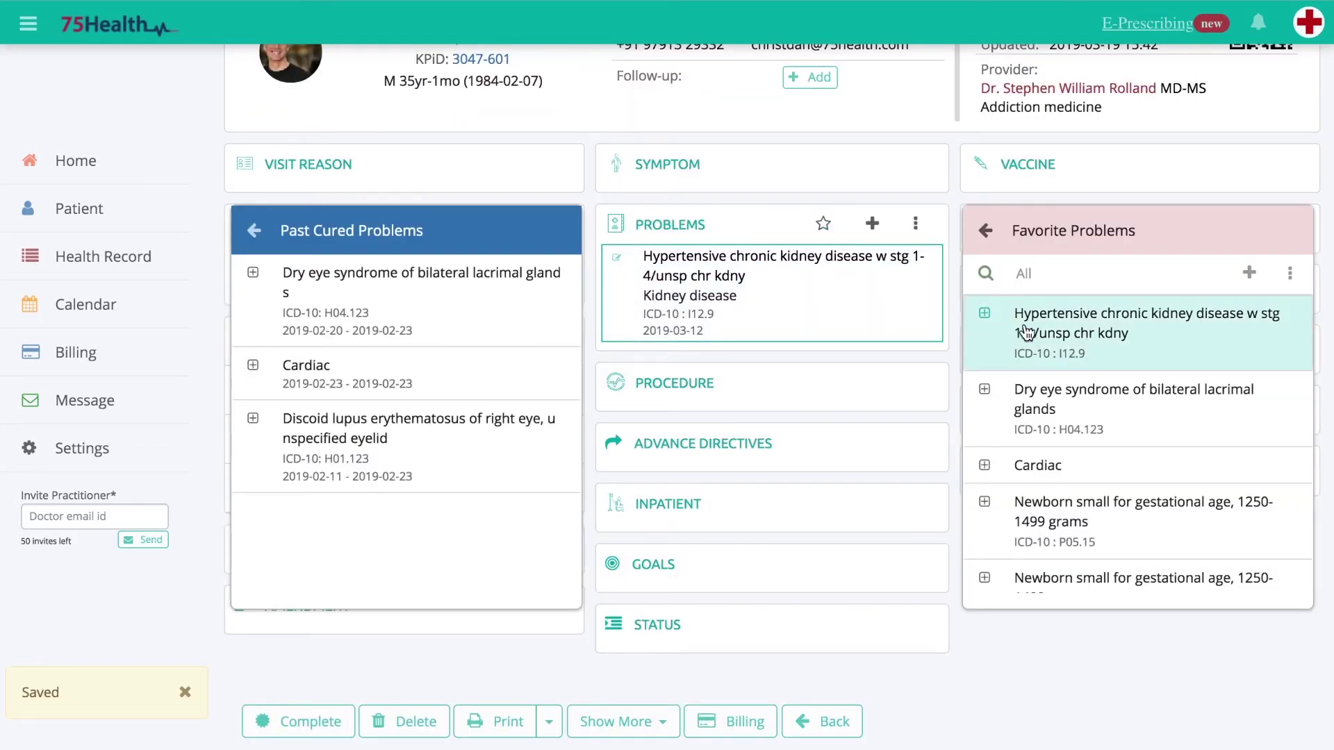
{"action": "left_click", "coordinate": [1289, 275]}
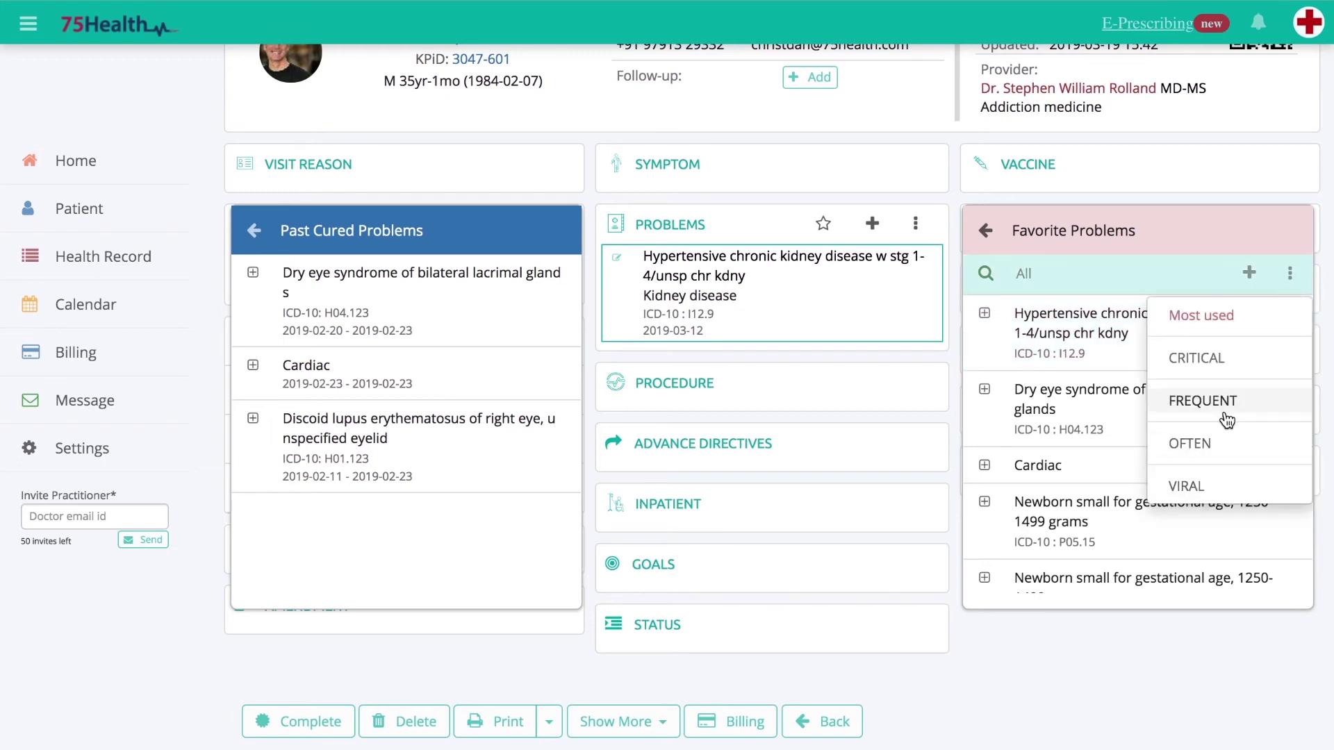
{"action": "left_click", "coordinate": [1180, 488]}
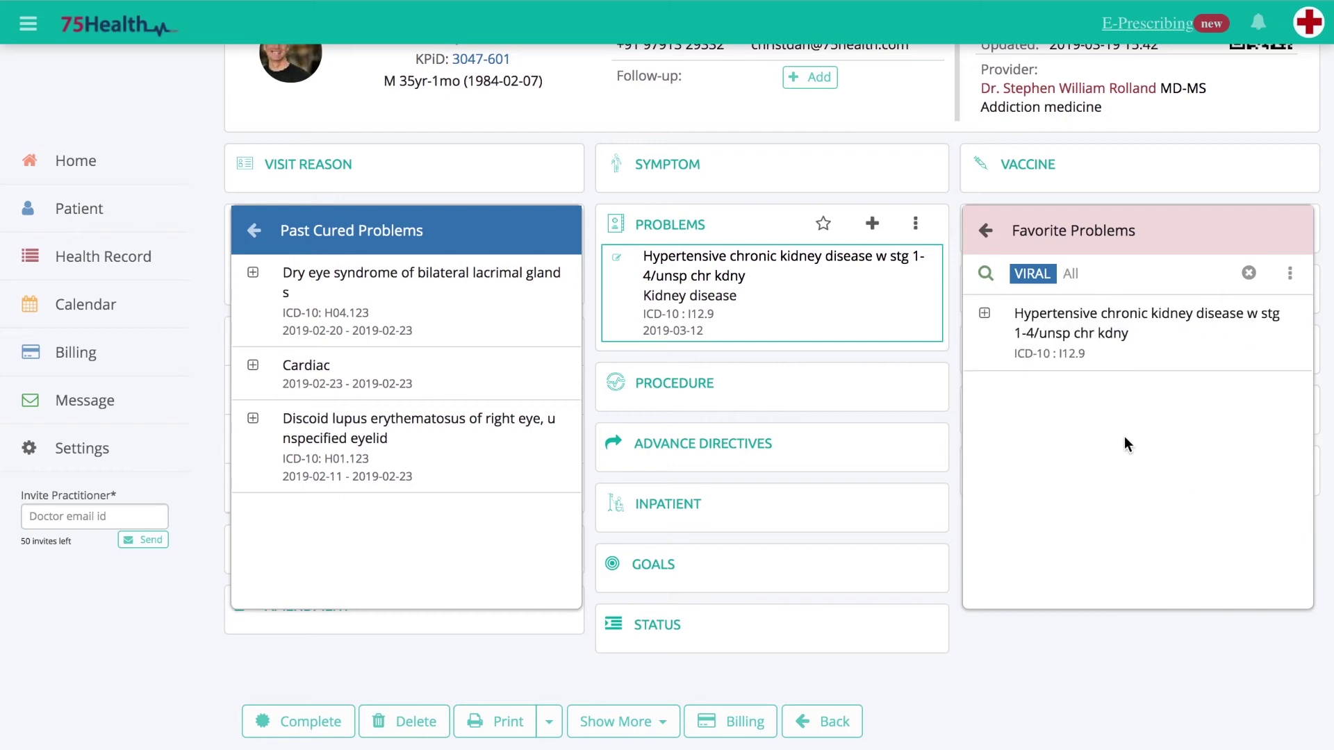
{"action": "left_click", "coordinate": [985, 313]}
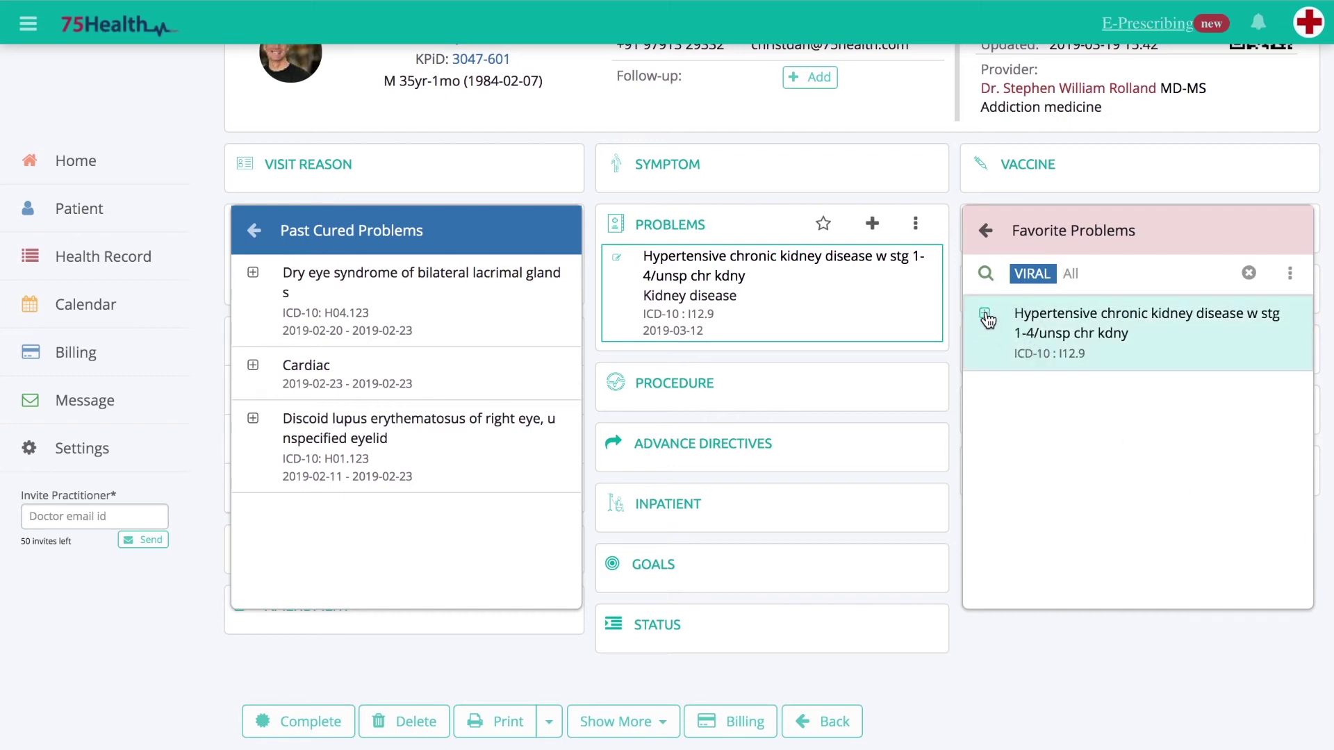
{"action": "left_click", "coordinate": [984, 237]}
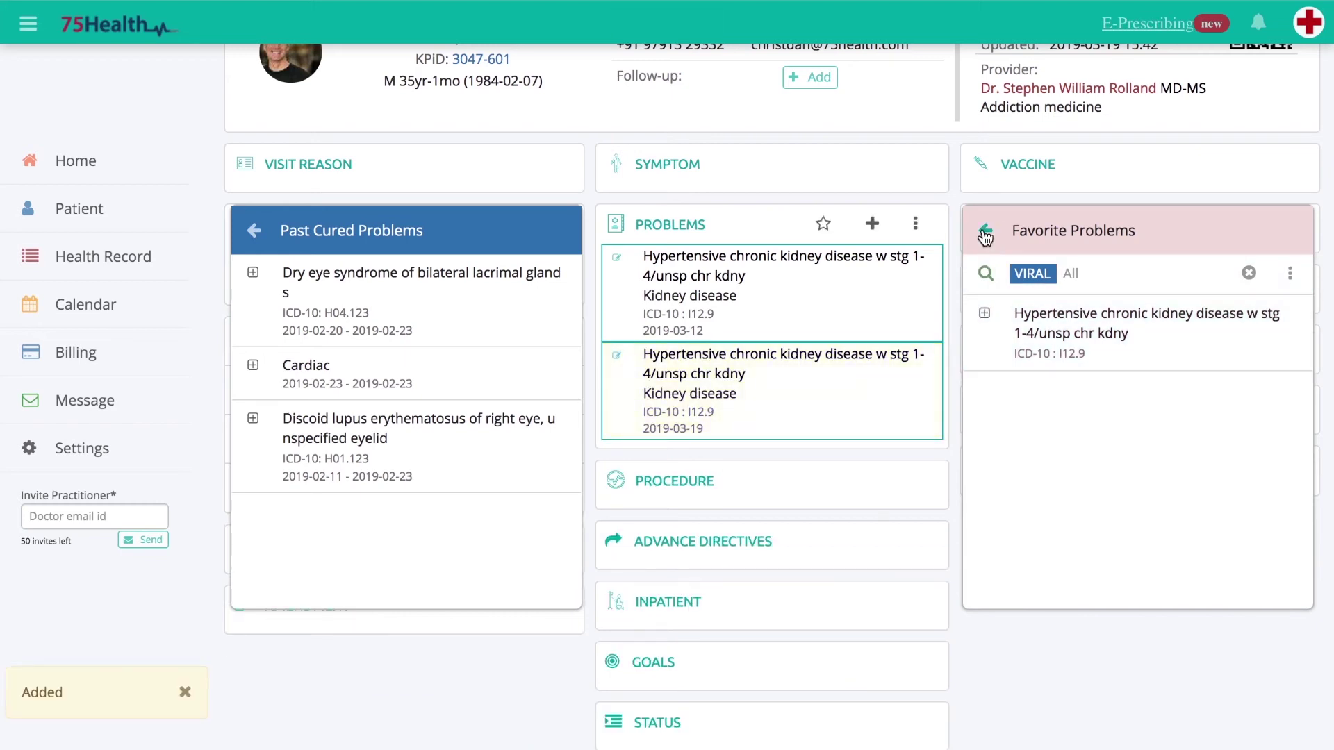
{"action": "left_click", "coordinate": [253, 232]}
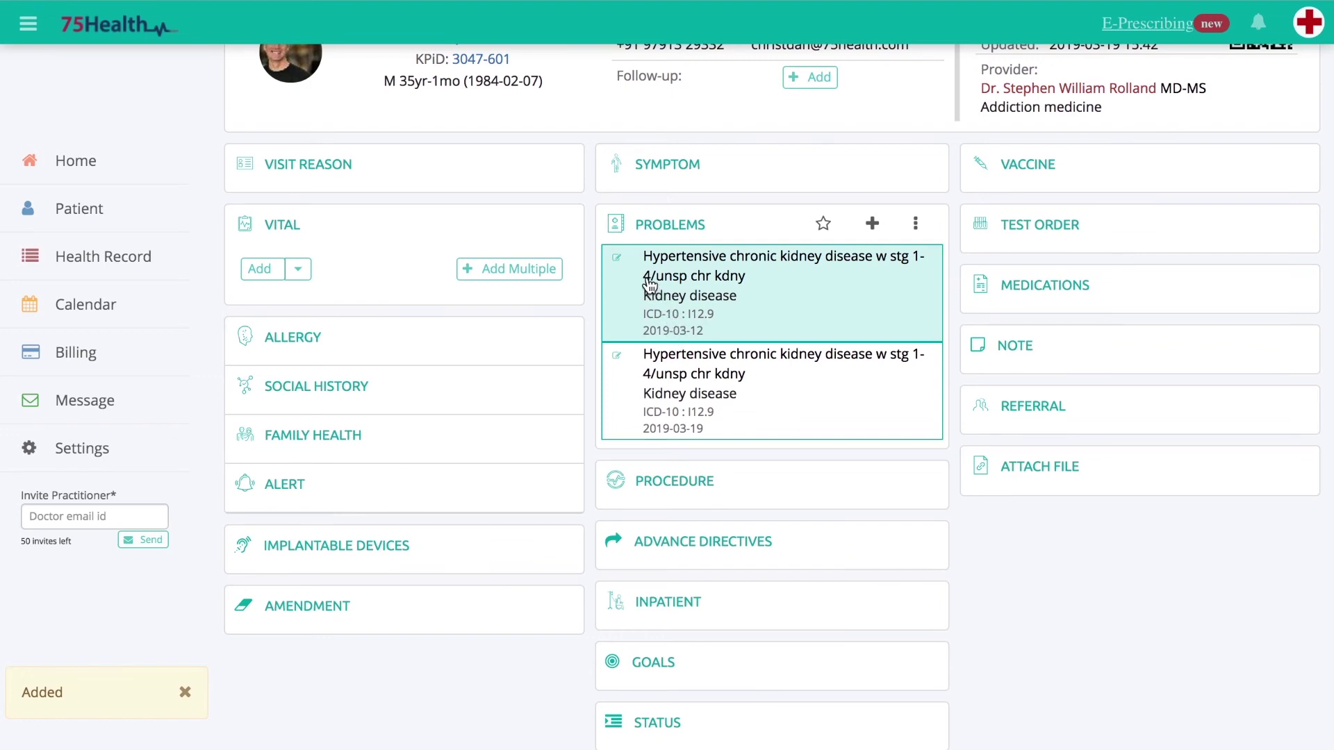
Delete the hypertensive chronic kidney disease problem dated 2019-03-12 from the record.
{"action": "left_click", "coordinate": [618, 262]}
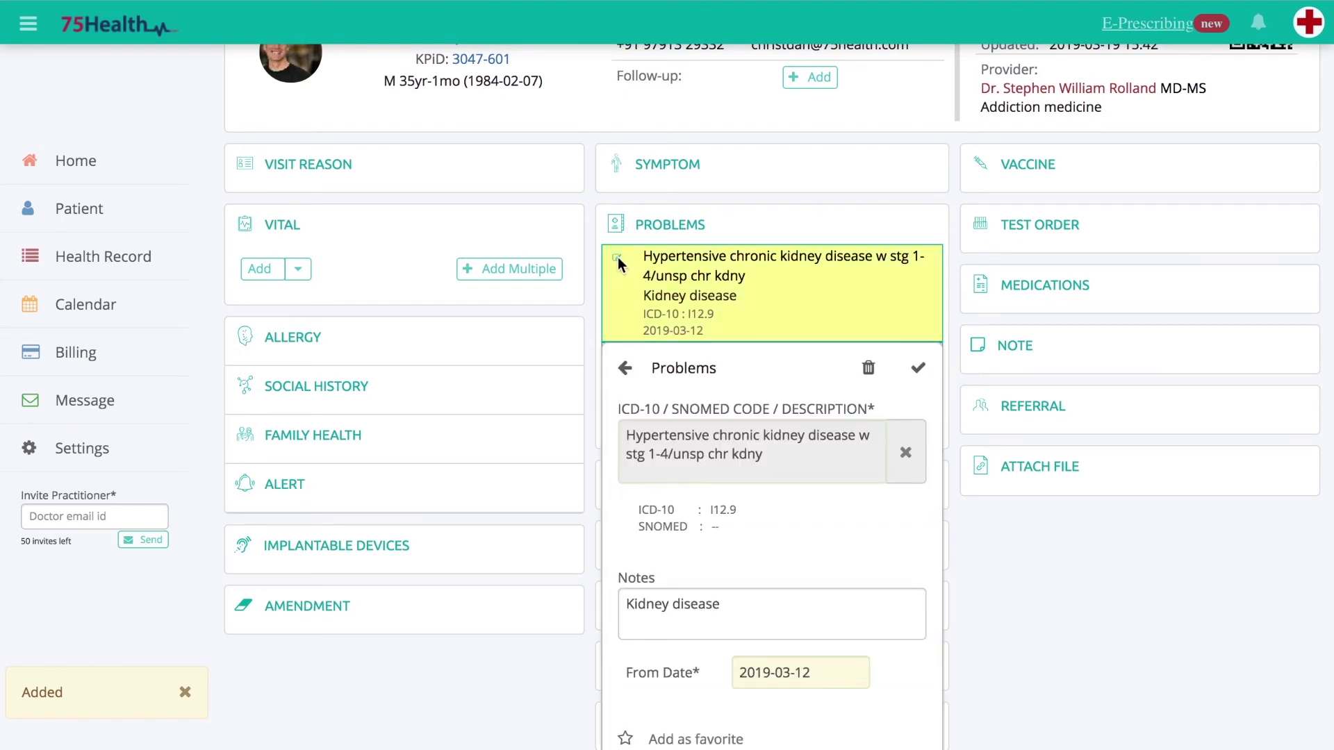
{"action": "left_click", "coordinate": [868, 369]}
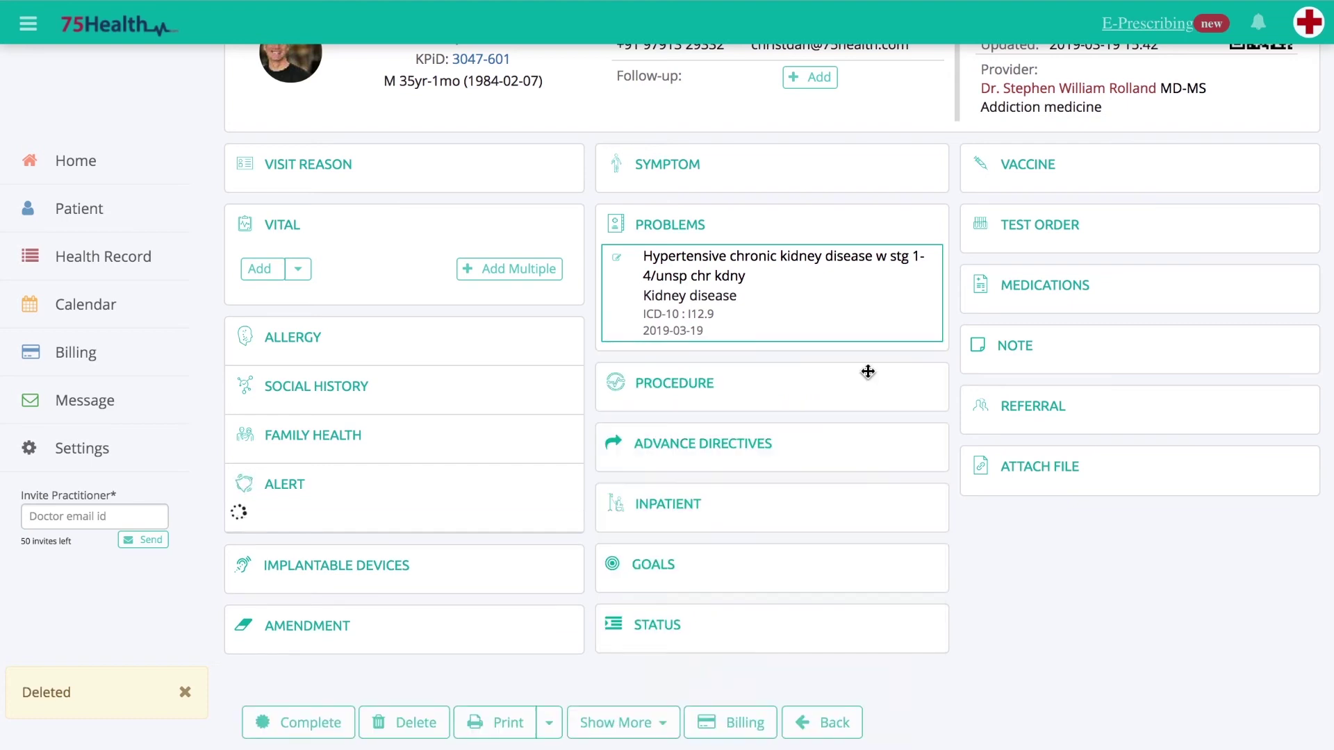
Edit the remaining problem's note to "Kidney disease stage 4", remove the Notes field entirely and save the entry.
{"action": "left_click", "coordinate": [618, 261]}
{"action": "scroll", "coordinate": [771, 431], "scroll_direction": "down", "scroll_amount": 1}
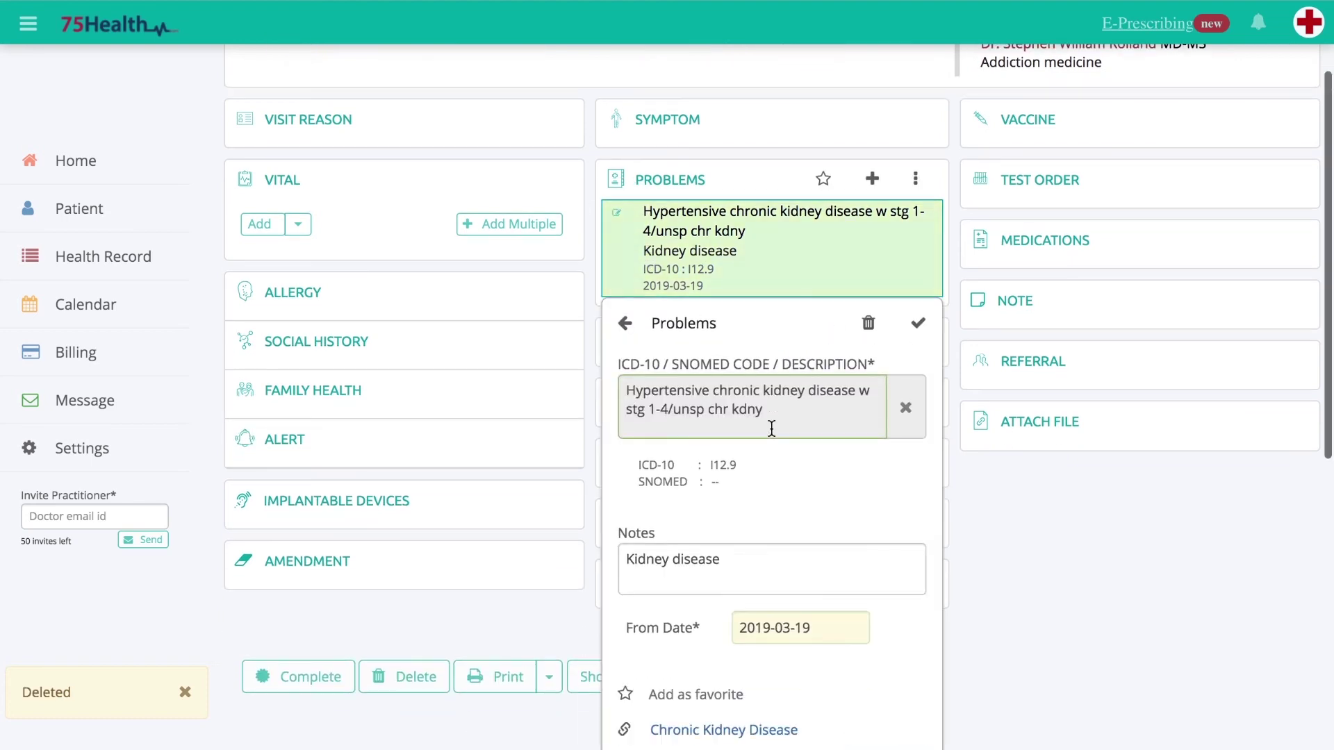
{"action": "scroll", "coordinate": [764, 431], "scroll_direction": "down", "scroll_amount": 1}
{"action": "left_click", "coordinate": [736, 497]}
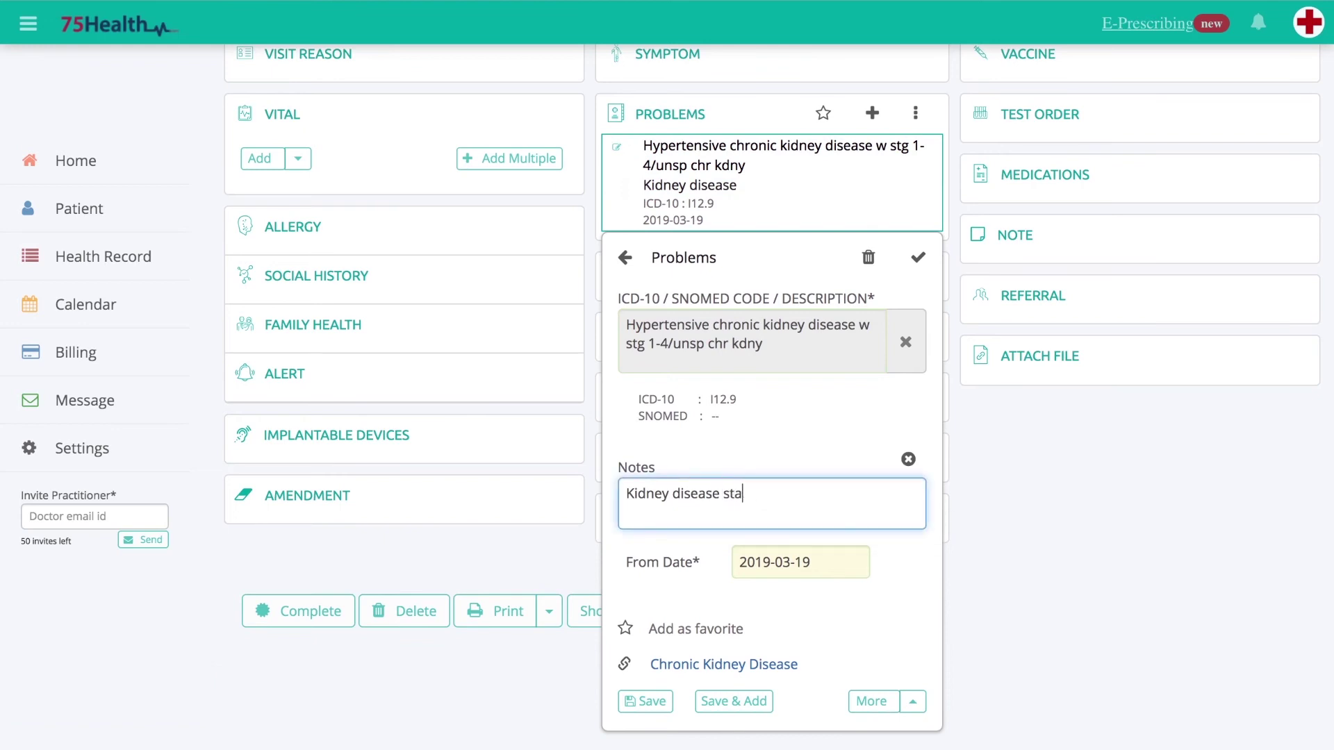
{"action": "left_click", "coordinate": [908, 461]}
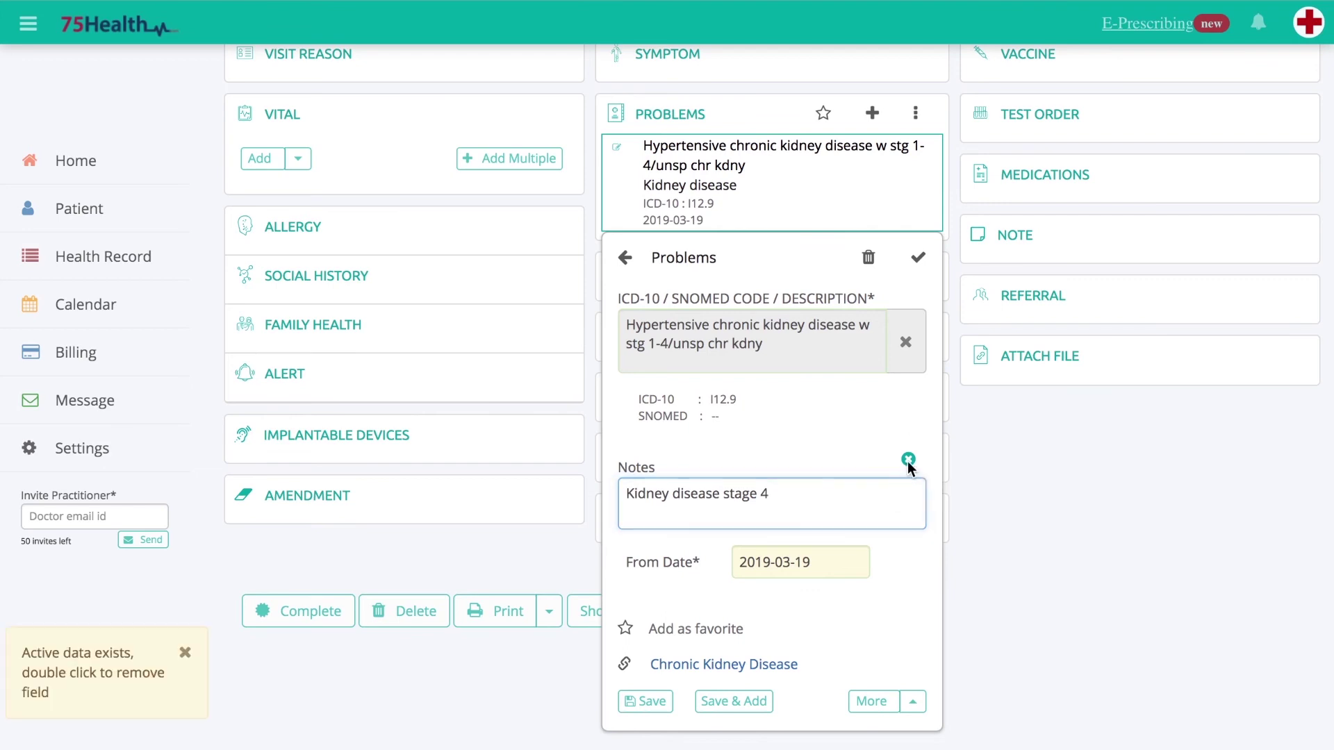
{"action": "double_click", "coordinate": [908, 461]}
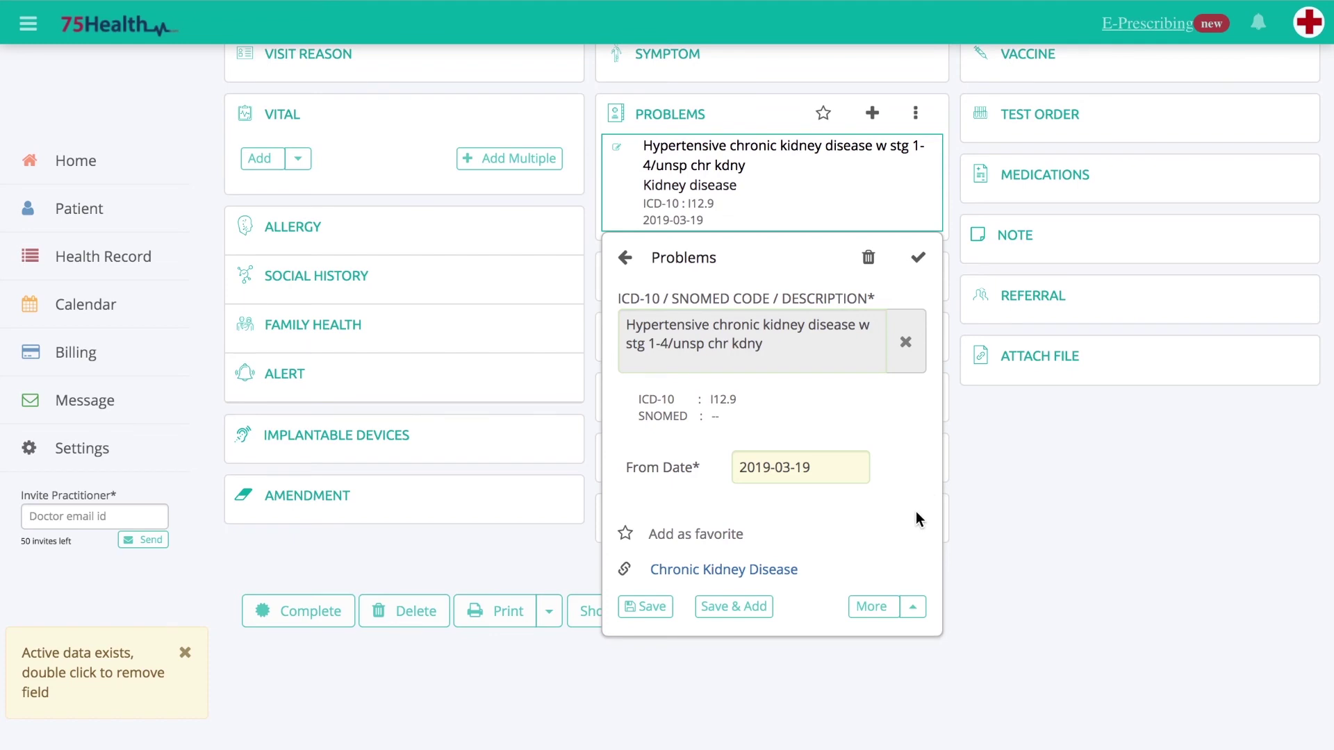
{"action": "left_click", "coordinate": [649, 608]}
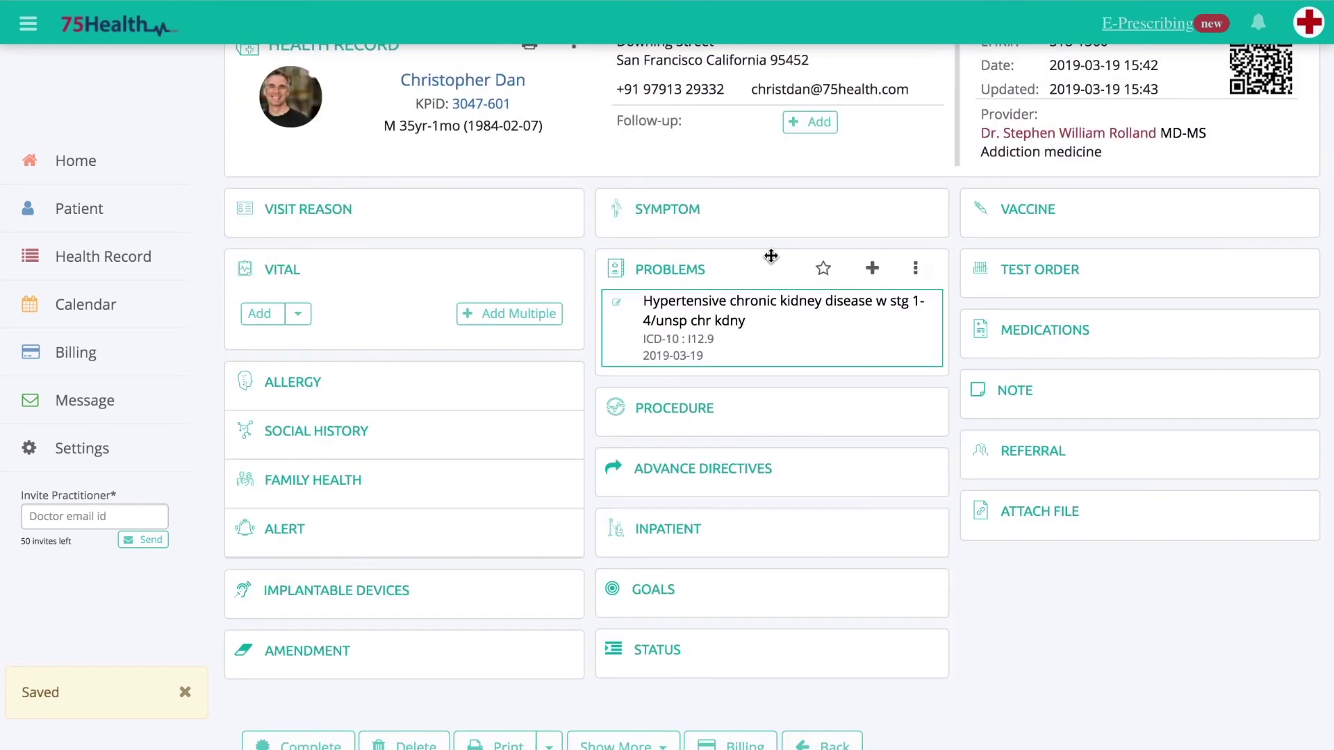
Create a new health record for the same patient and mark the carried-over hypertensive chronic kidney disease problem as cured.
{"action": "left_click", "coordinate": [114, 258]}
{"action": "left_click", "coordinate": [462, 262]}
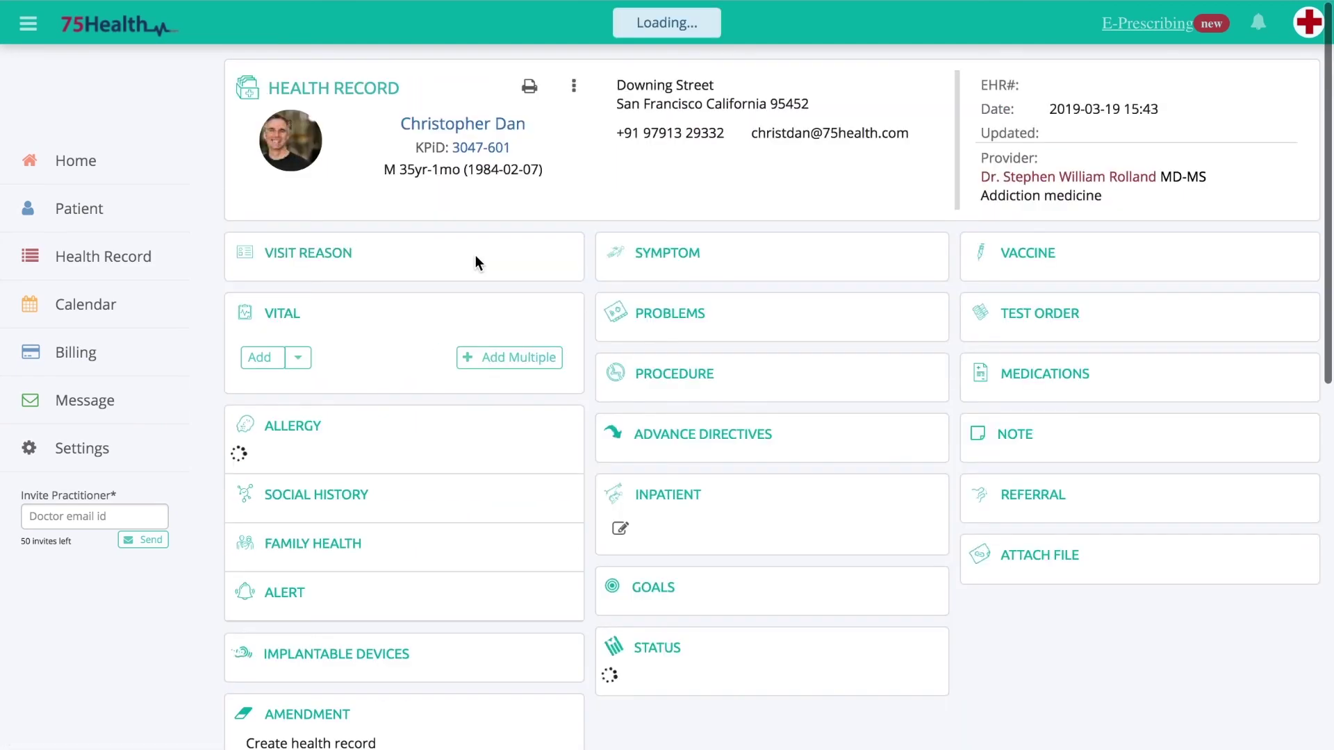
{"action": "scroll", "coordinate": [751, 365], "scroll_direction": "down", "scroll_amount": 2}
{"action": "scroll", "coordinate": [750, 365], "scroll_direction": "up", "scroll_amount": 1}
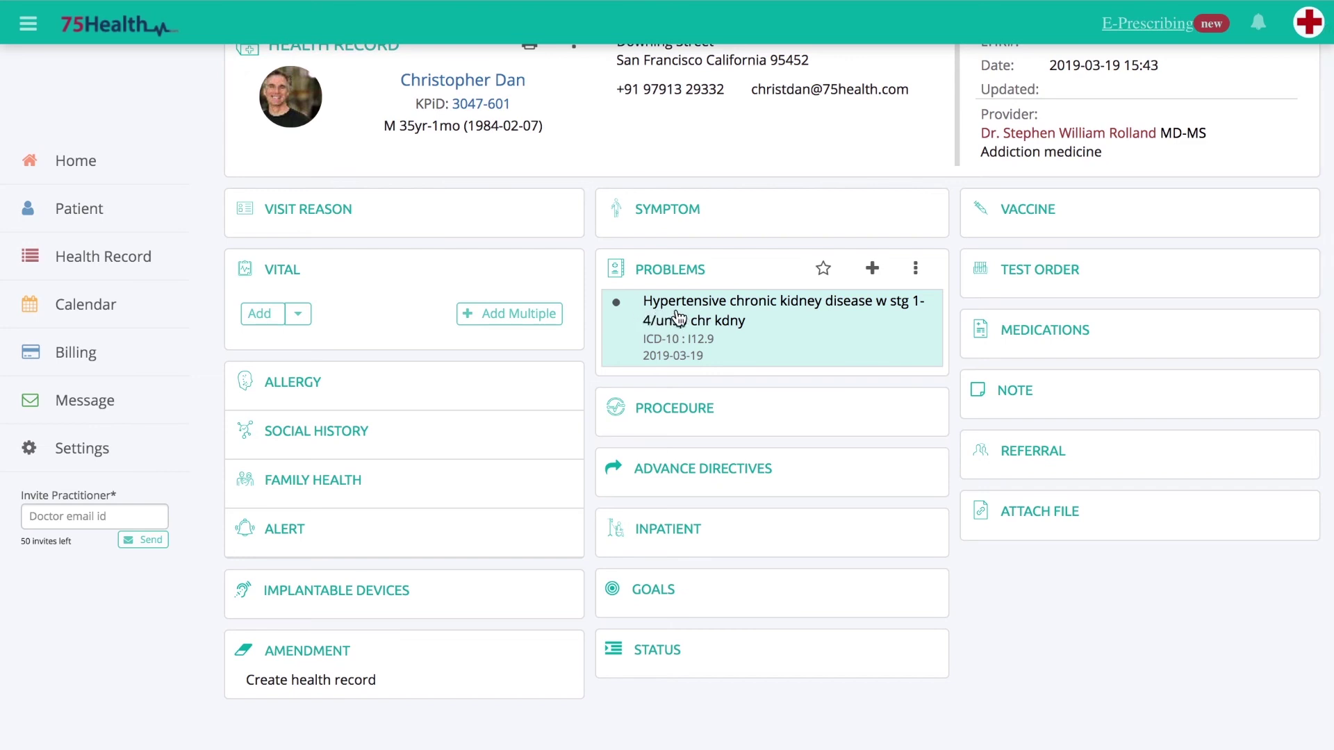
{"action": "left_click", "coordinate": [699, 319]}
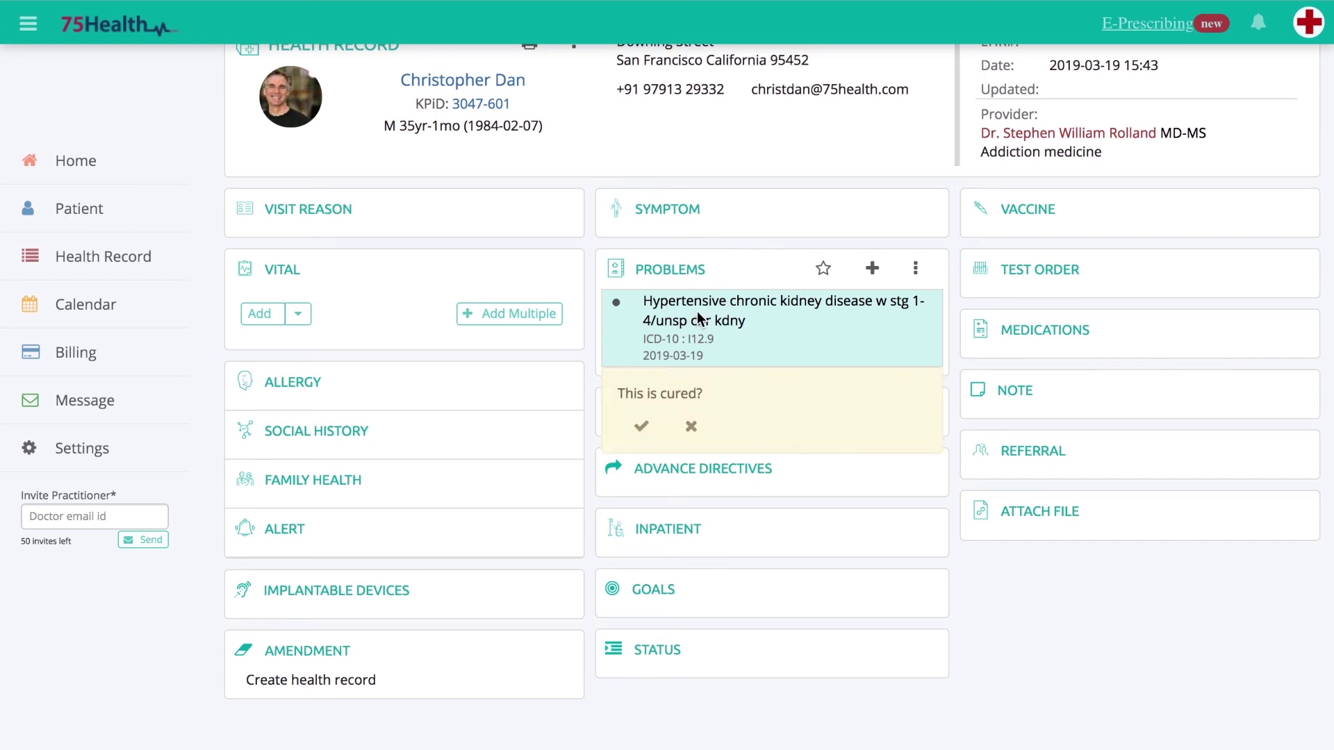
{"action": "left_click", "coordinate": [642, 428]}
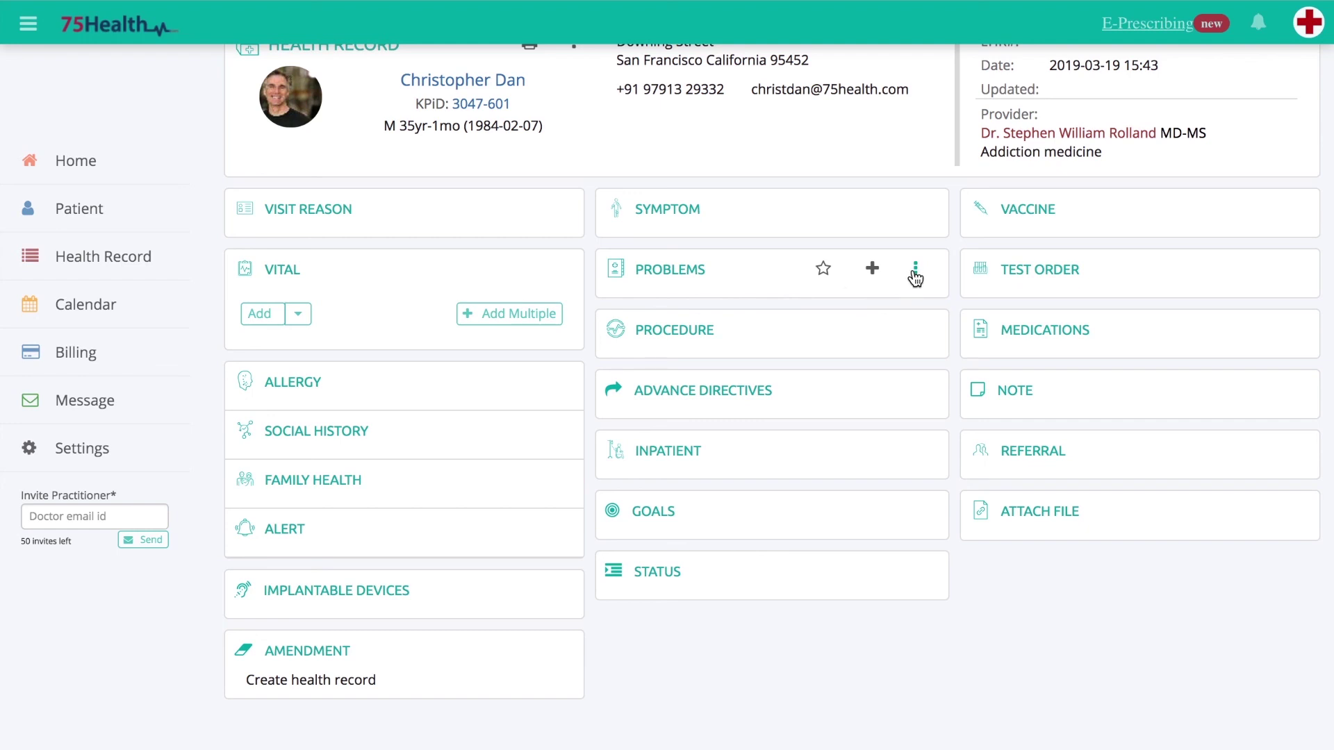
Add the hypertensive chronic kidney disease problem back to the record from the past cured problems and close that list.
{"action": "left_click", "coordinate": [915, 272]}
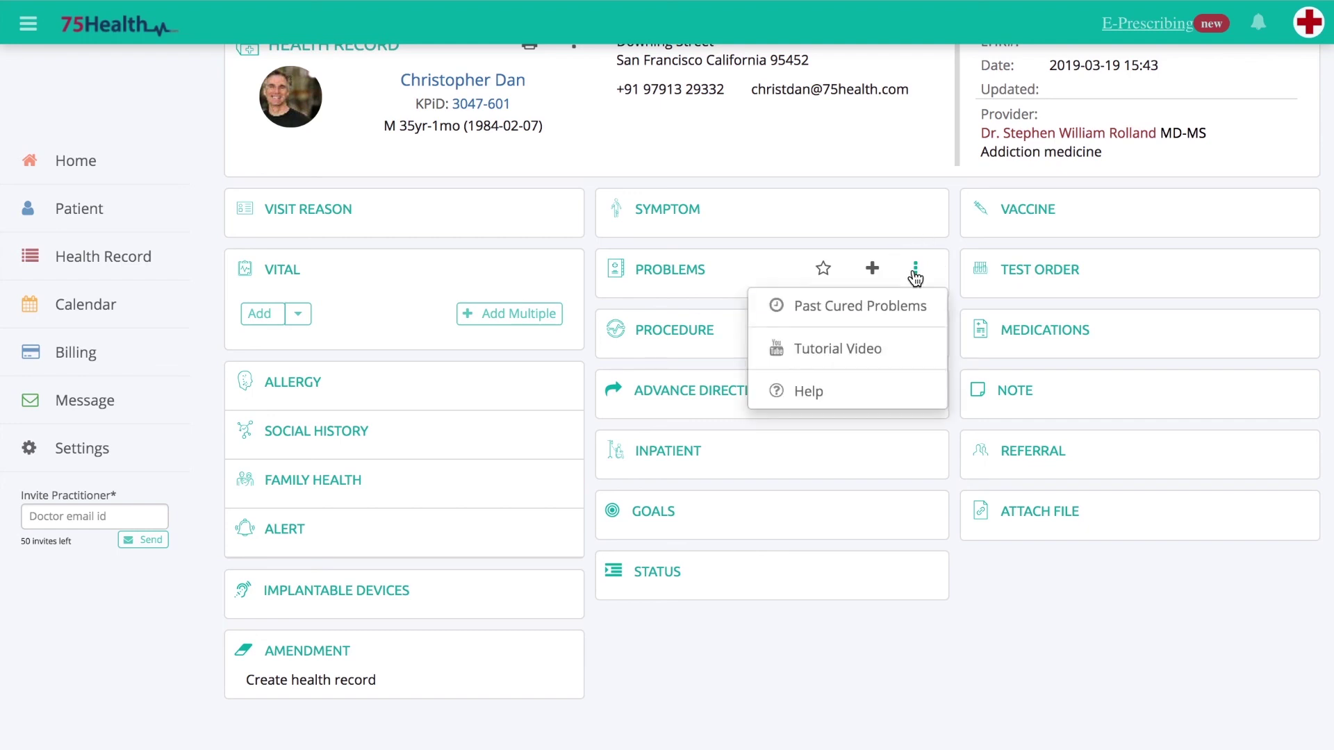
{"action": "left_click", "coordinate": [855, 310]}
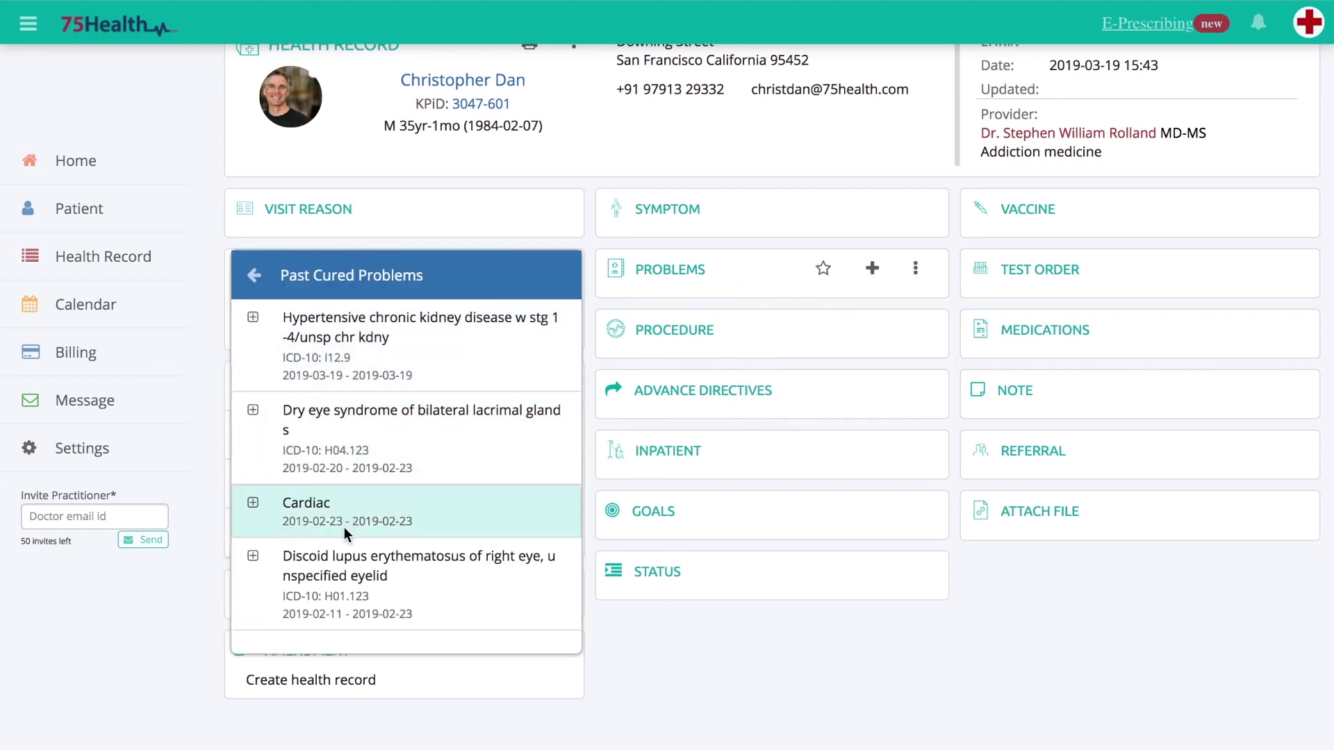
{"action": "left_click", "coordinate": [254, 321]}
{"action": "left_click", "coordinate": [256, 274]}
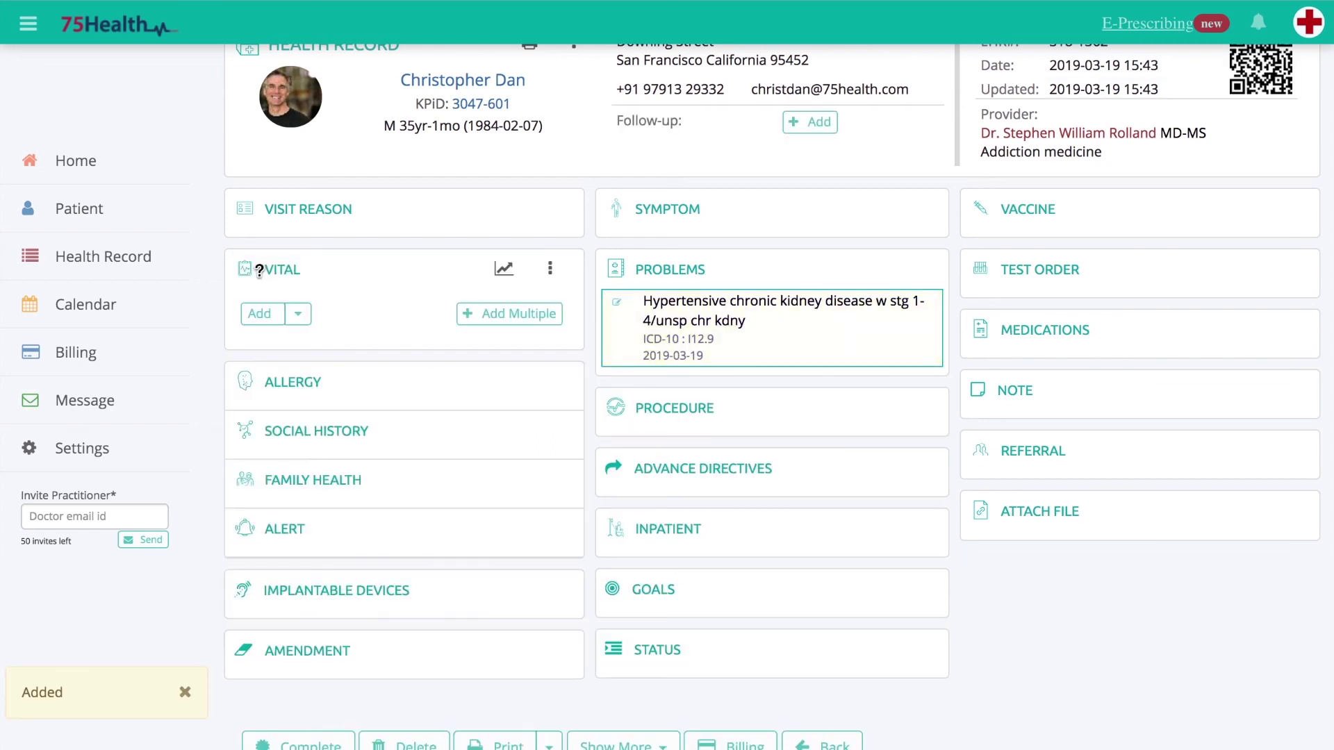